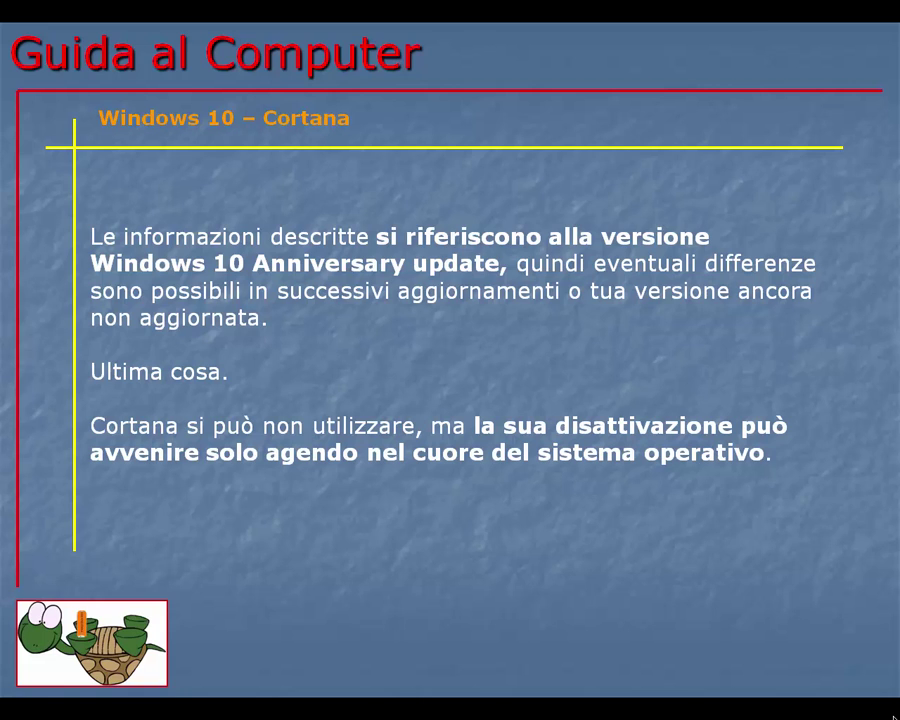
pyautogui.click(893, 717)
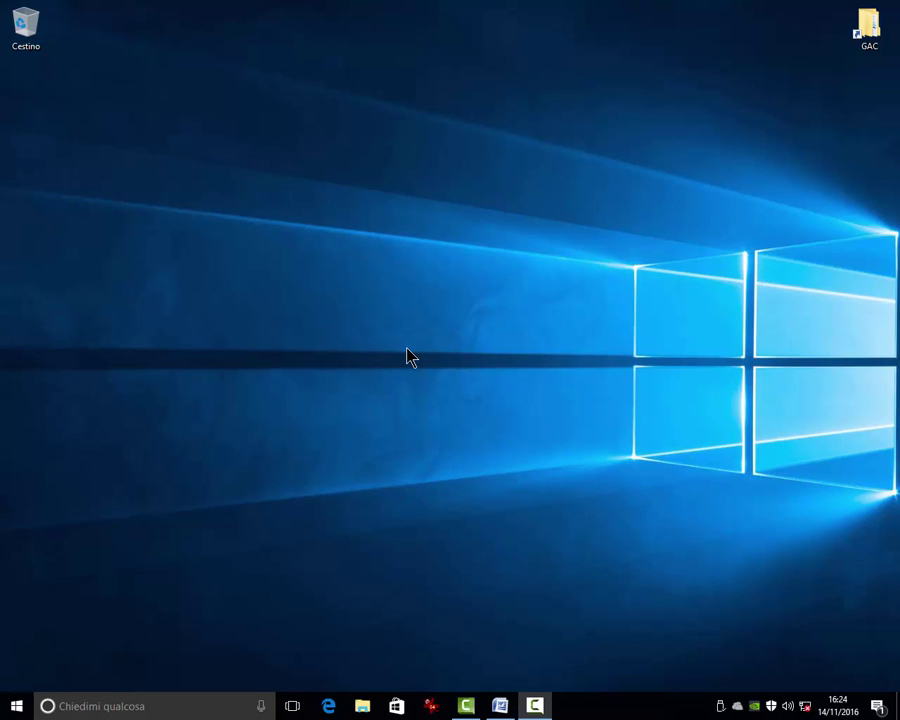
# Try a voice request to Cortana while the network is disconnected, and close its panel
pyautogui.moveTo(806, 707)
pyautogui.click(261, 707)
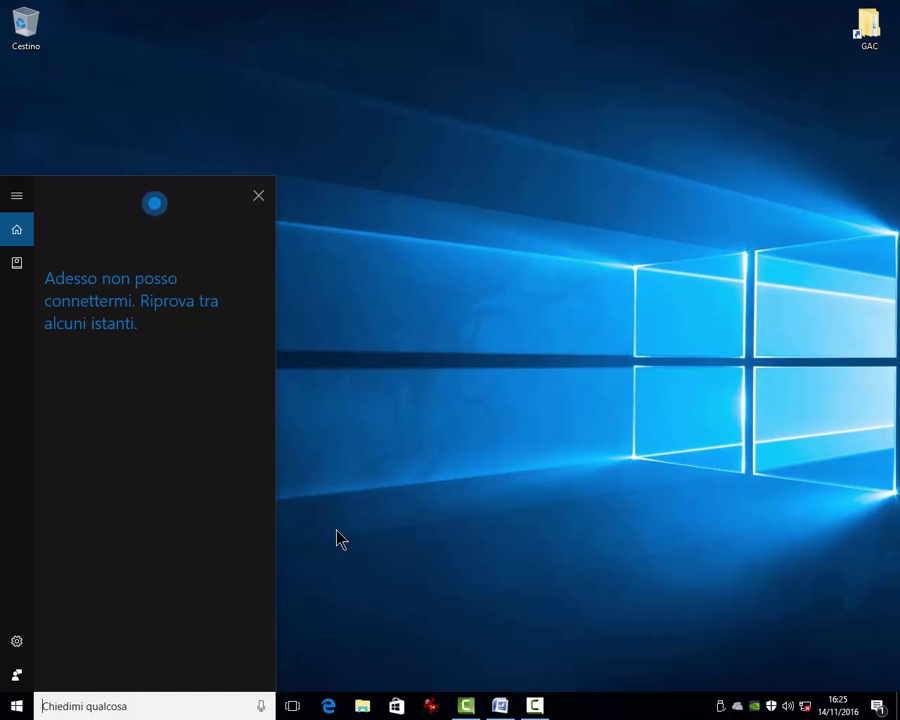
pyautogui.click(259, 200)
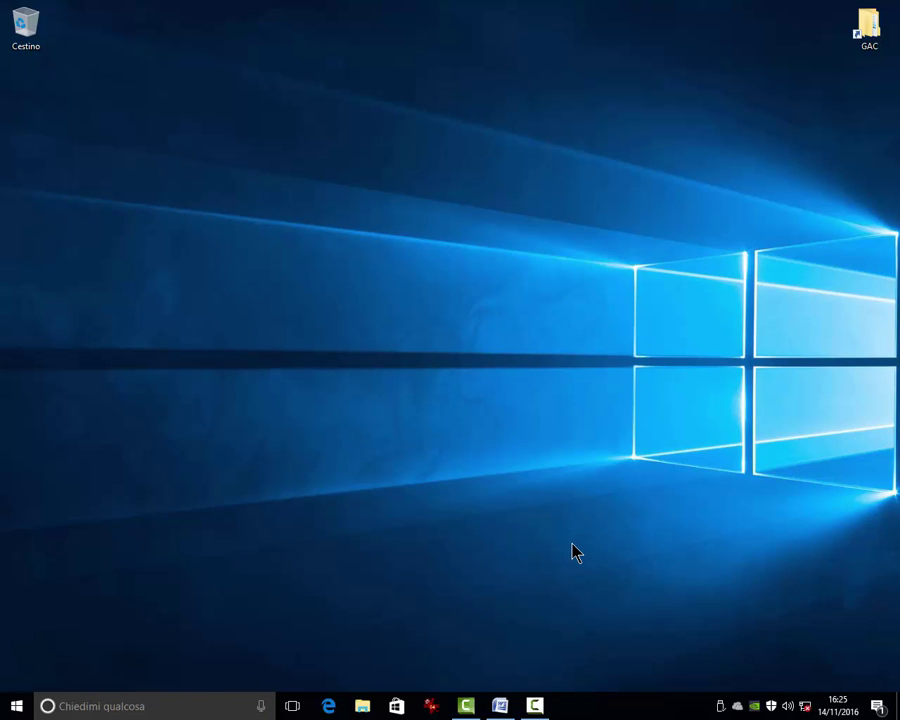
# Enable the disabled Ethernet adapter in the network connections and close the network windows
pyautogui.rightClick(806, 711)
pyautogui.click(795, 694)
pyautogui.click(268, 223)
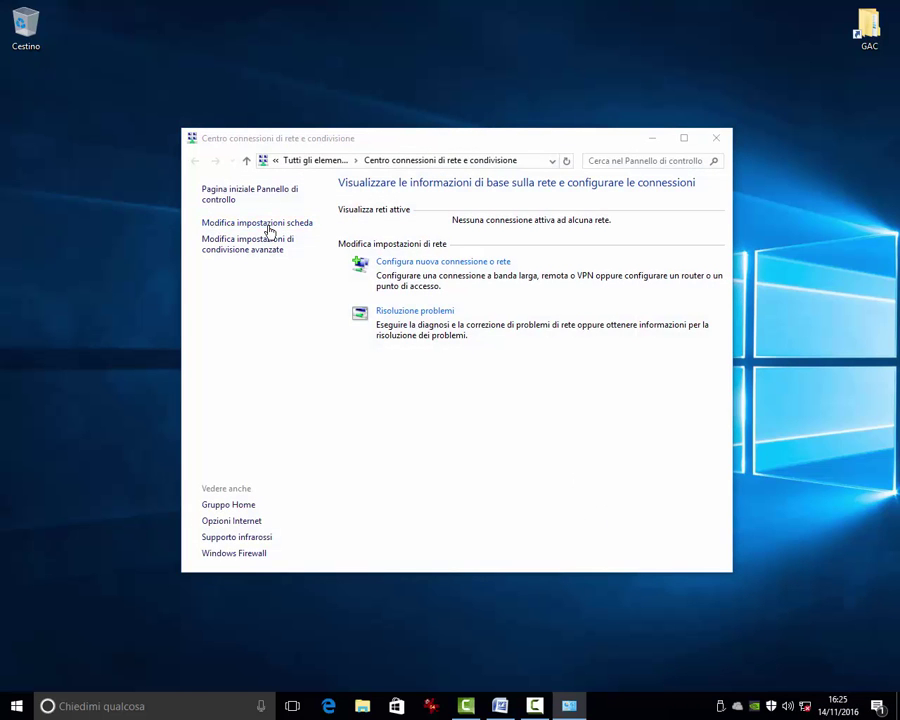
pyautogui.doubleClick(271, 240)
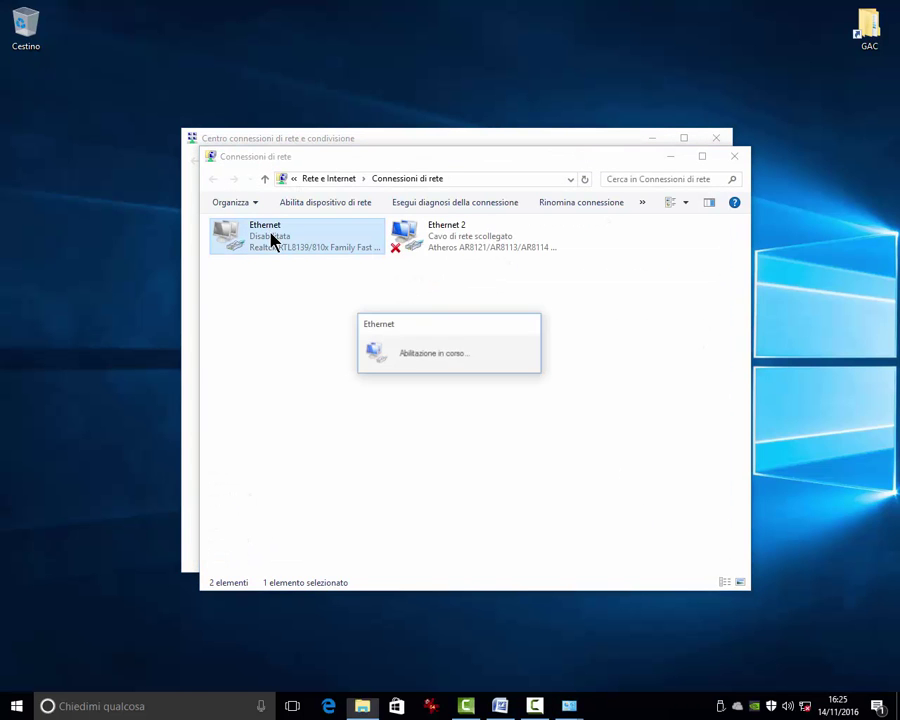
pyautogui.click(735, 157)
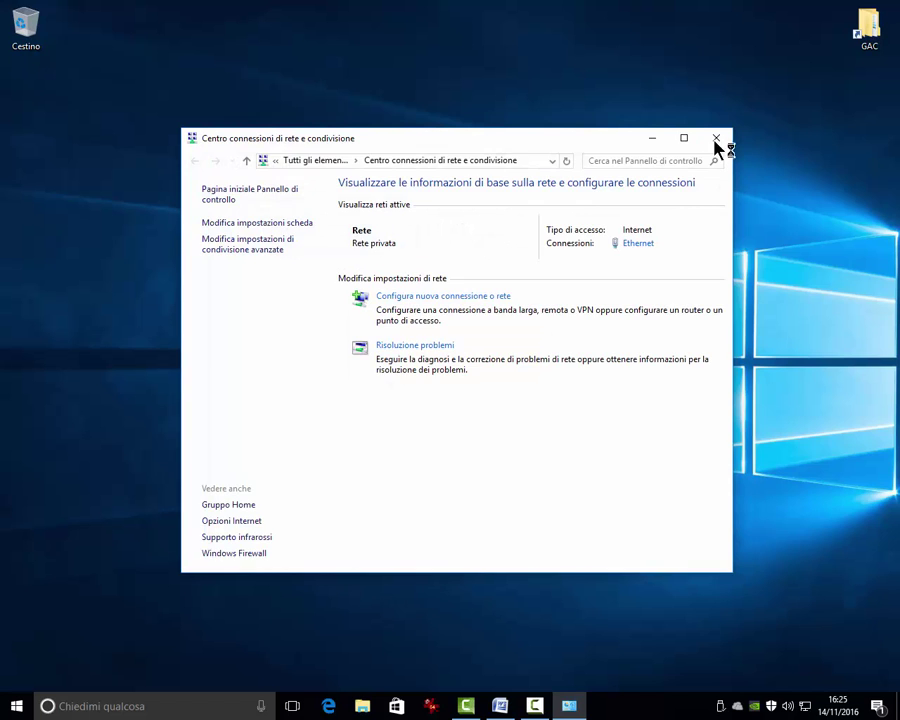
pyautogui.click(717, 138)
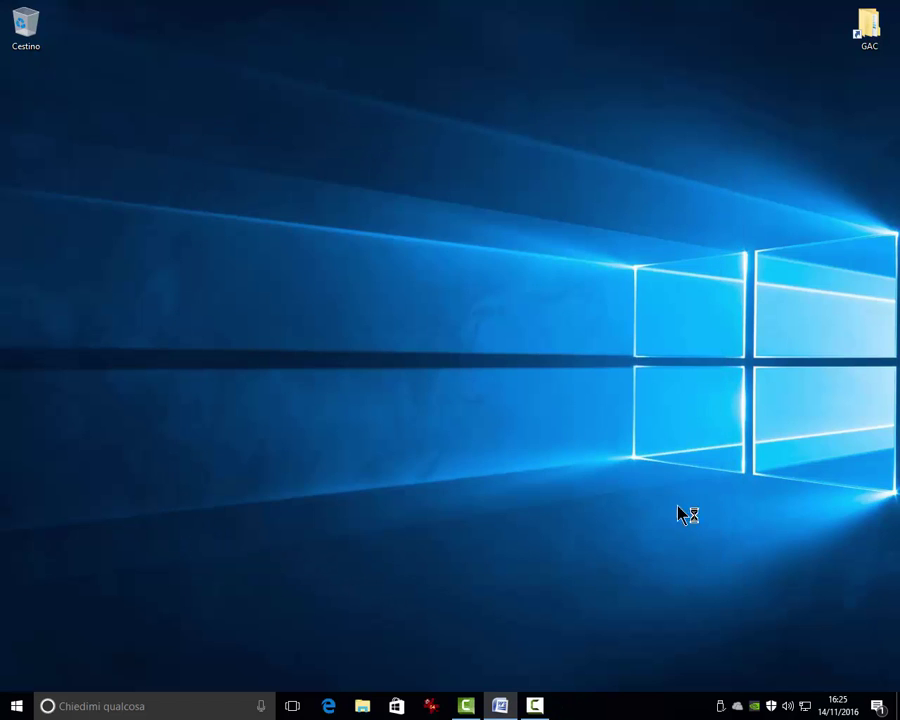
# Ask Cortana for the current time, once by voice with "Che ore sono?" and once in writing with "che ora è"
pyautogui.click(261, 708)
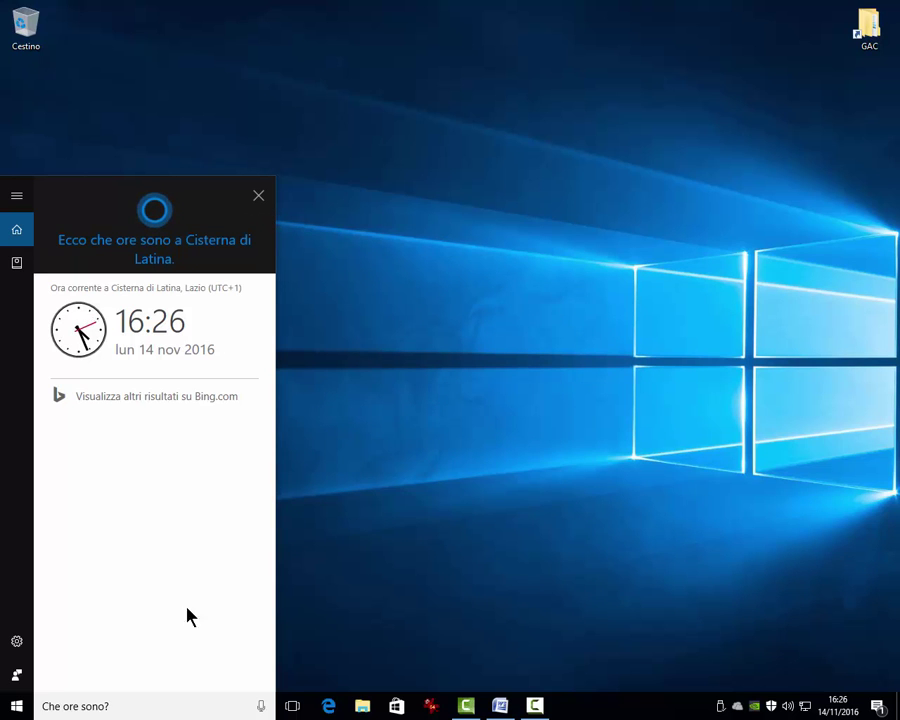
pyautogui.click(260, 195)
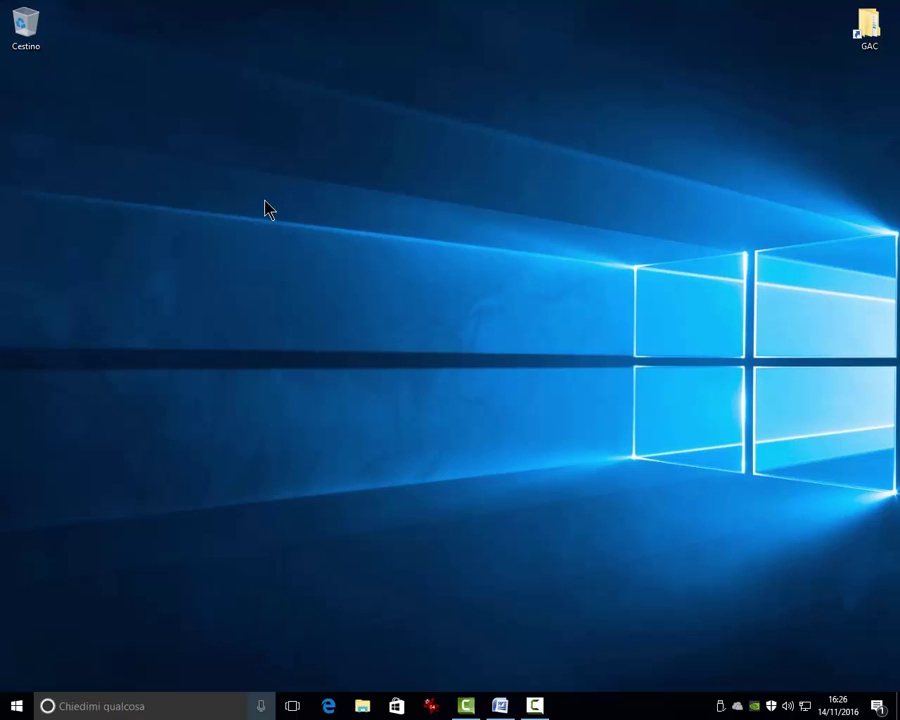
pyautogui.click(70, 706)
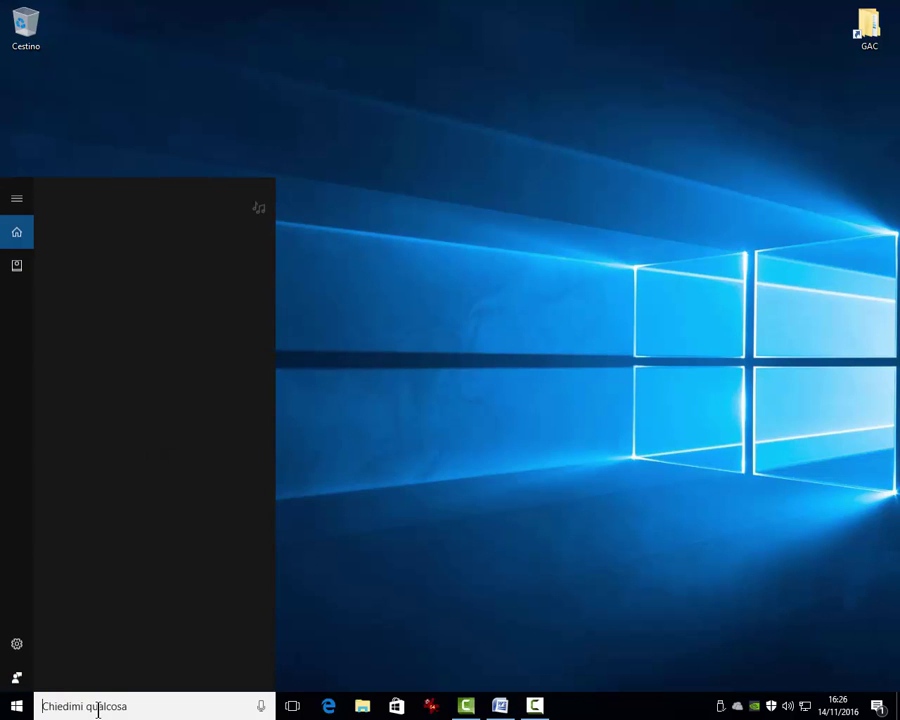
pyautogui.write('c')
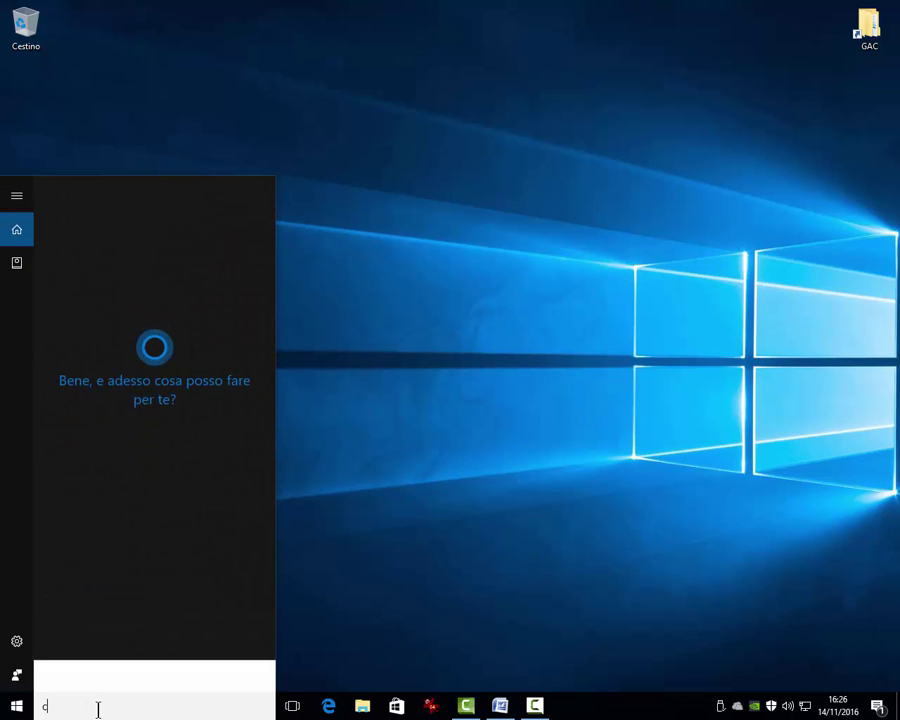
pyautogui.write('he ora è')
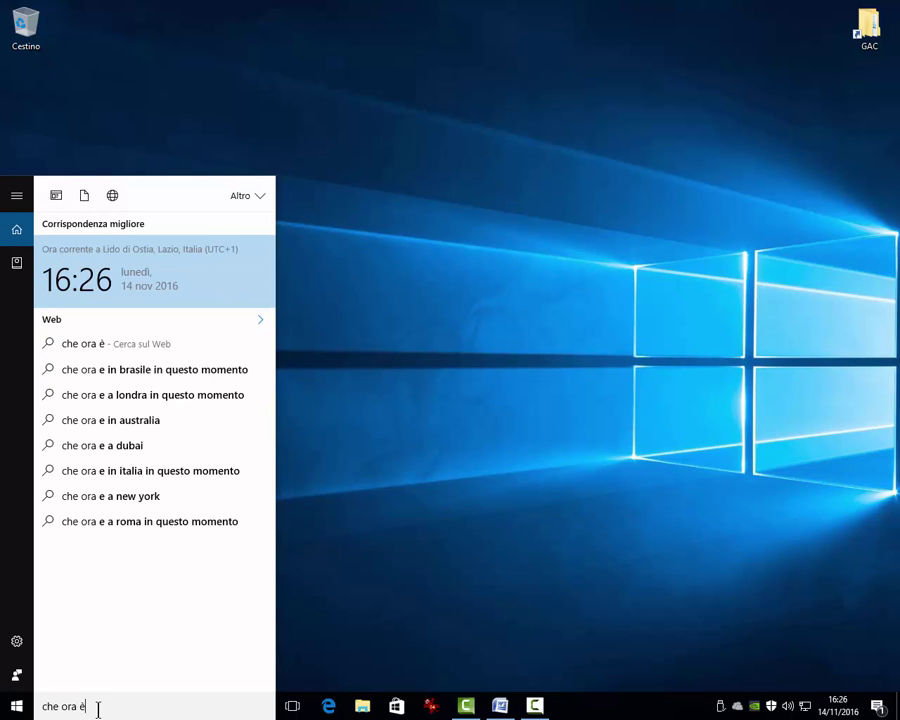
pyautogui.press('Return')
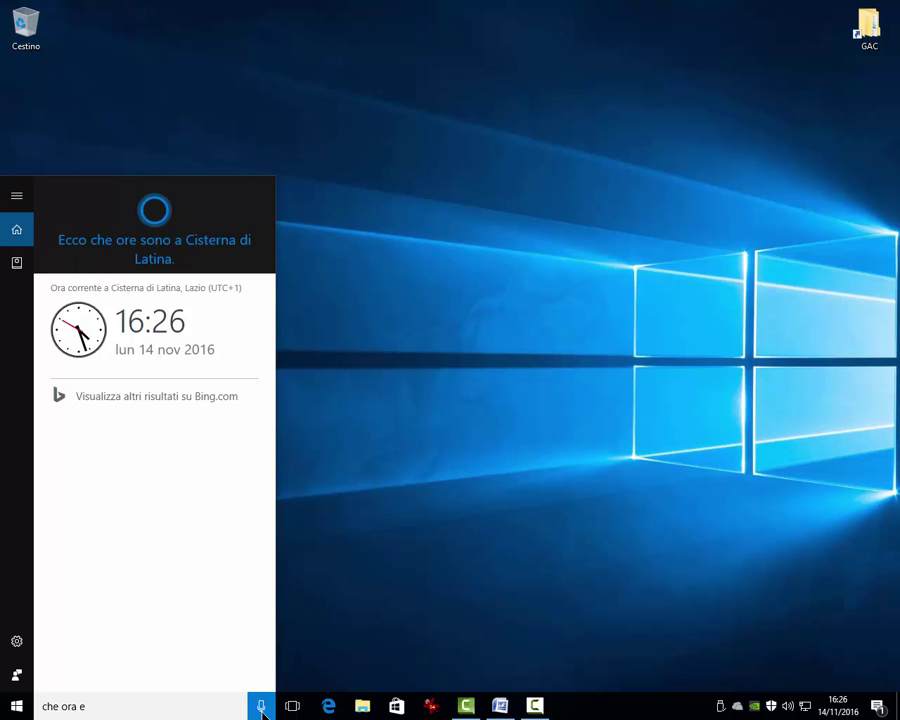
pyautogui.moveTo(108, 705); pyautogui.dragTo(36, 706)
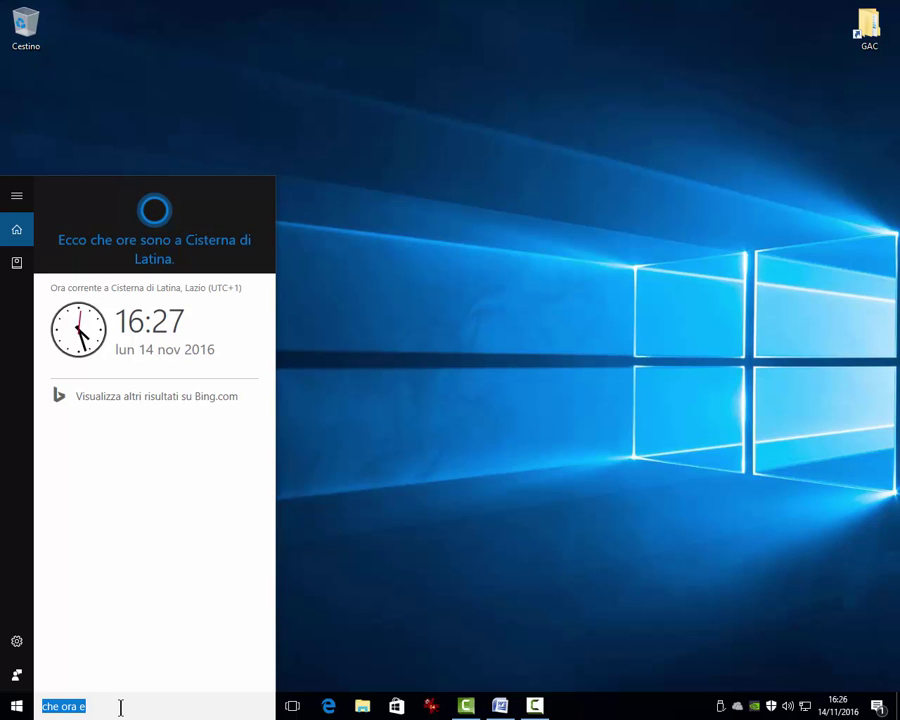
# View Cortana's Home page and Appunti section, and choose to sign in from Appunti
pyautogui.click(17, 198)
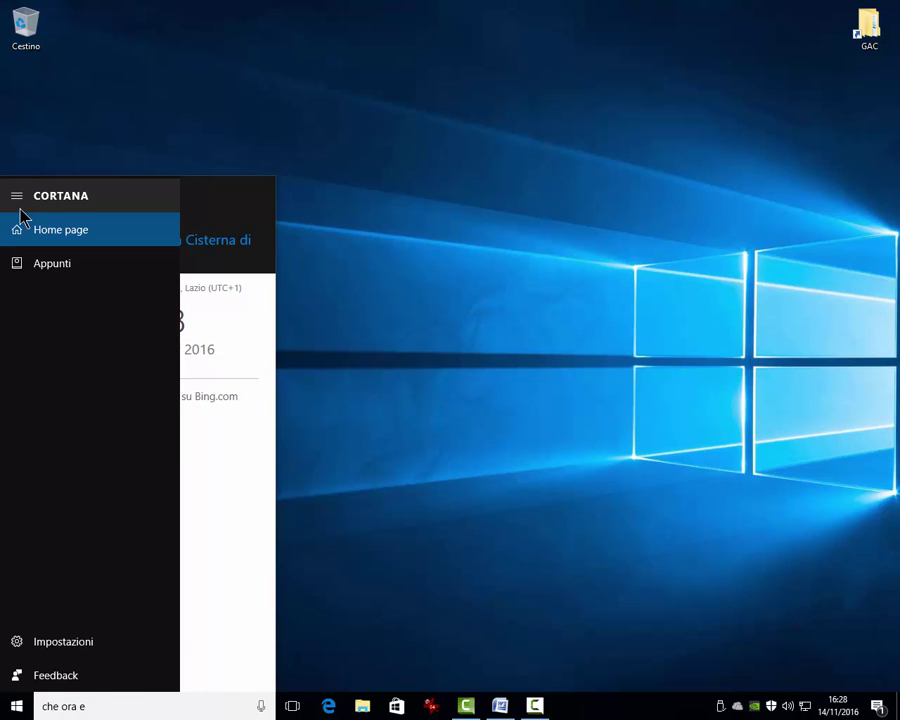
pyautogui.click(22, 234)
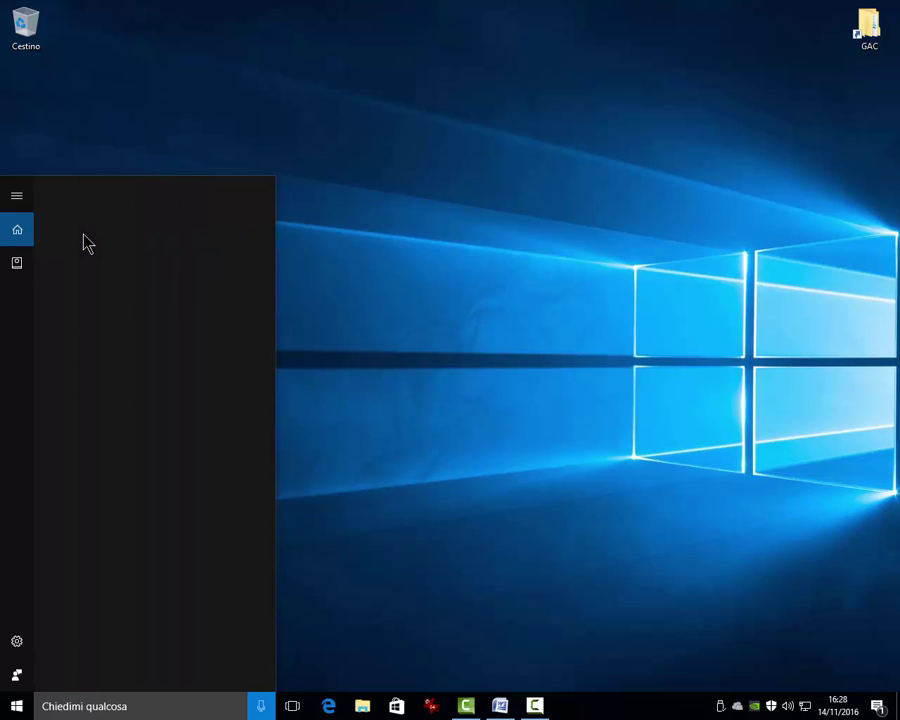
pyautogui.click(20, 200)
pyautogui.click(32, 266)
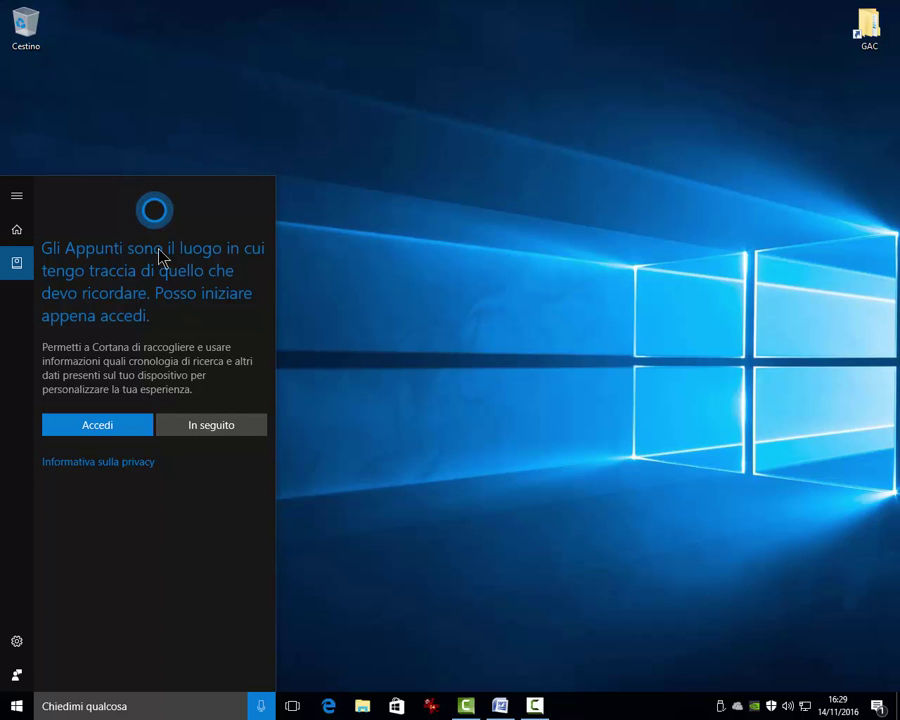
pyautogui.click(96, 427)
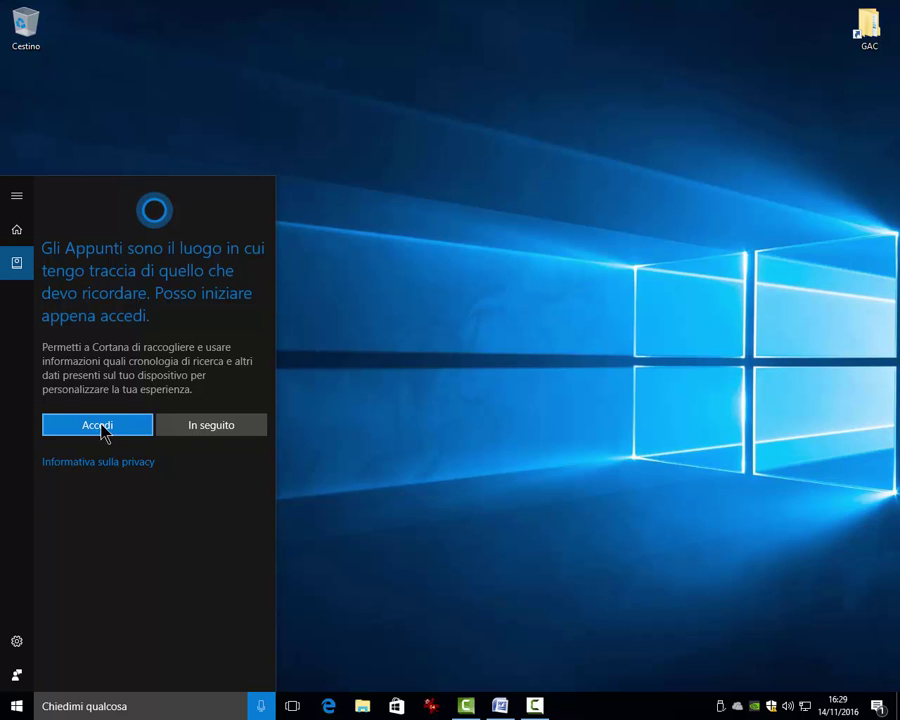
# Examine Cortana's settings and its form for sending comments and suggestions
pyautogui.click(18, 643)
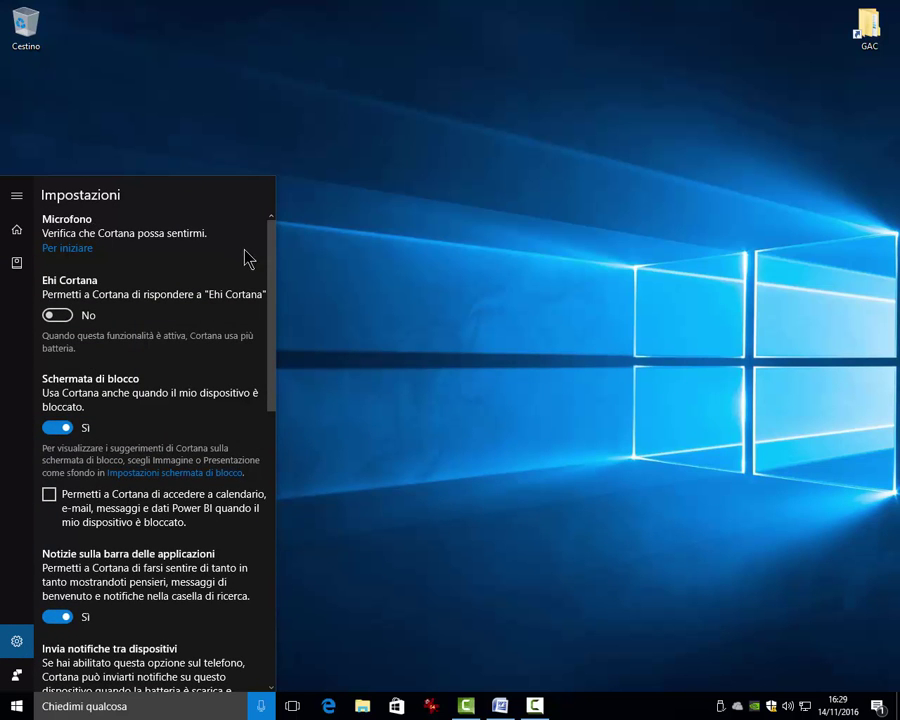
pyautogui.moveTo(276, 283); pyautogui.dragTo(271, 212)
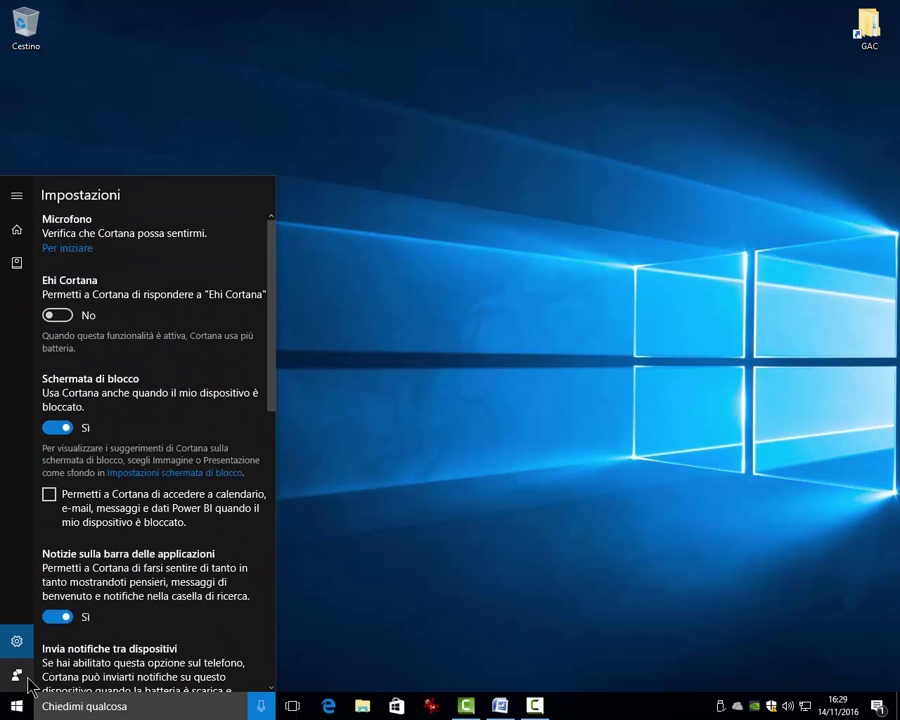
pyautogui.click(17, 676)
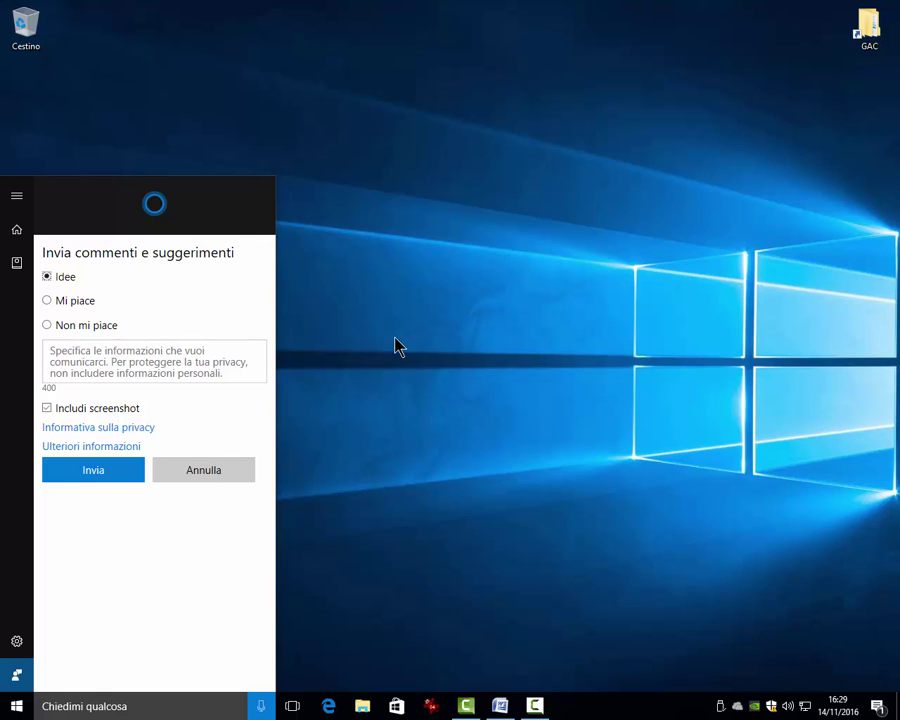
# Open the Riconoscimento vocale settings within Data/ora e lingua in the Windows settings
pyautogui.click(16, 710)
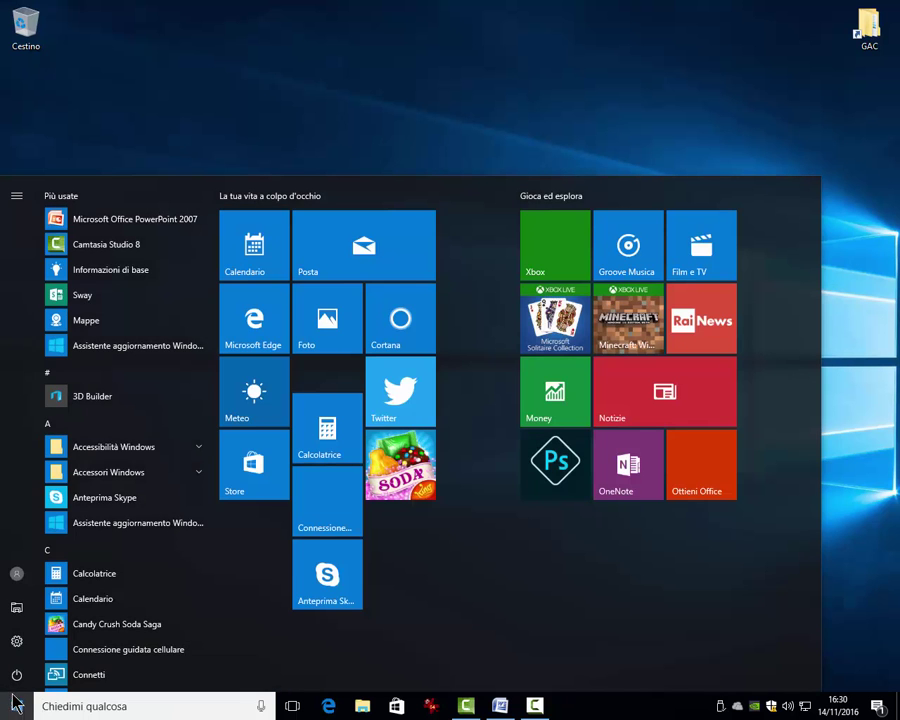
pyautogui.click(17, 643)
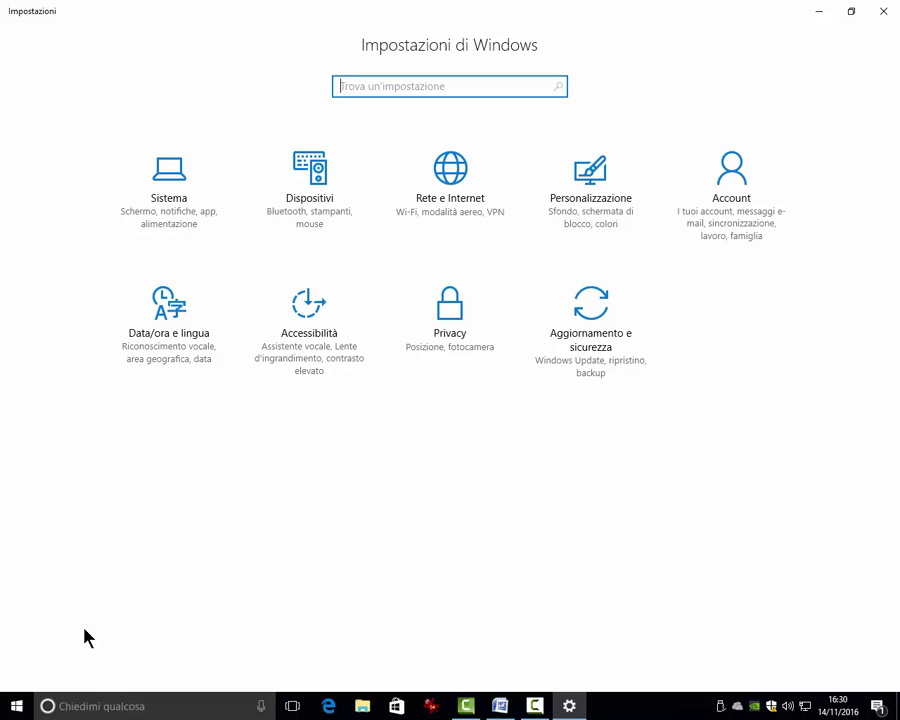
pyautogui.click(184, 347)
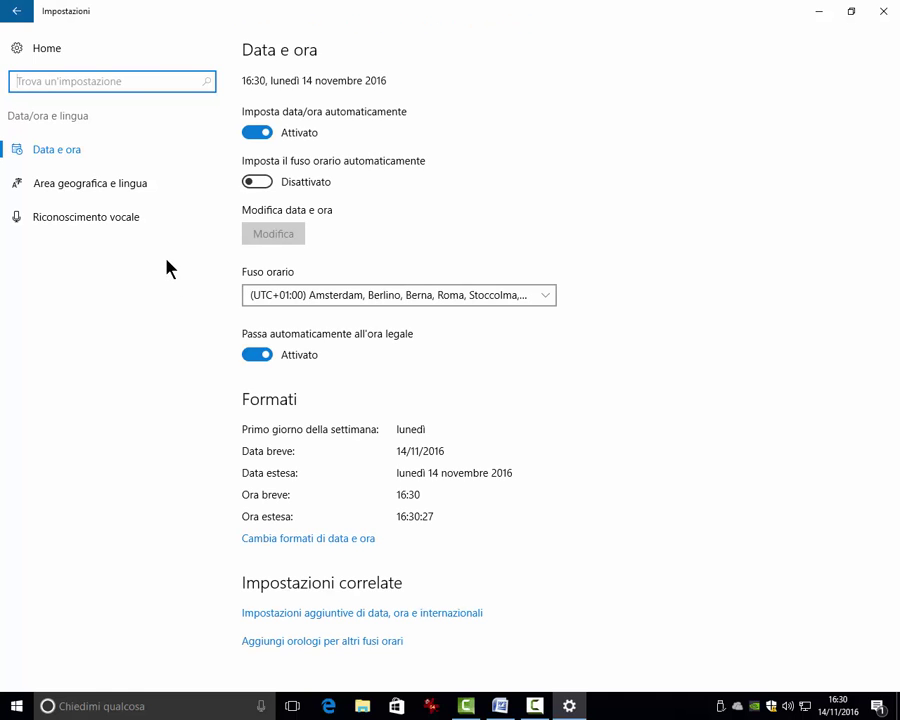
pyautogui.click(57, 226)
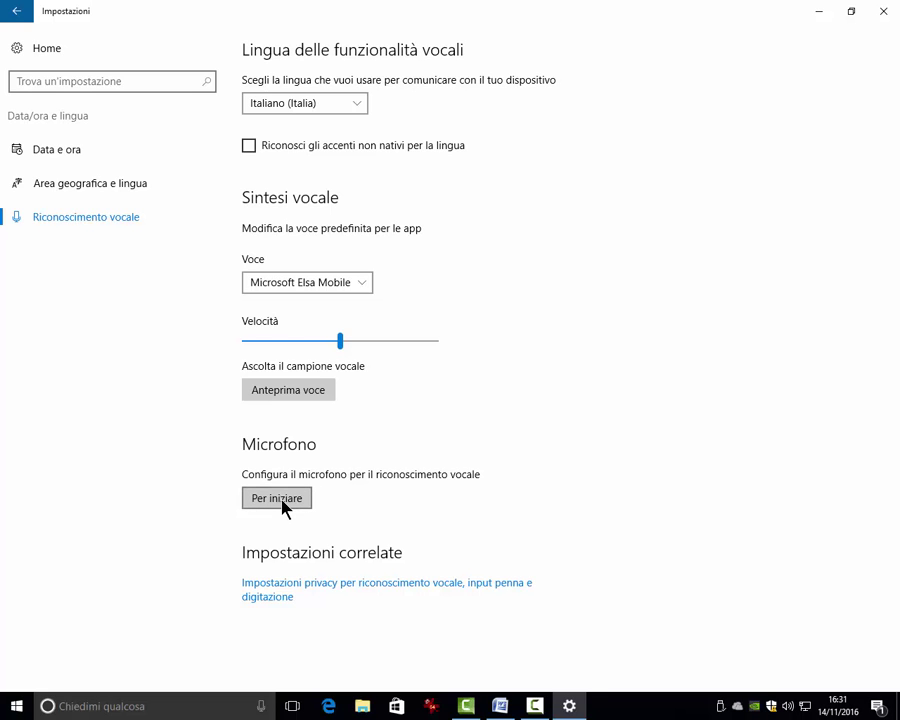
# Configure the Samson Meteorite microphone for speech recognition, complete the setup wizard and close the troubleshooter
pyautogui.click(280, 500)
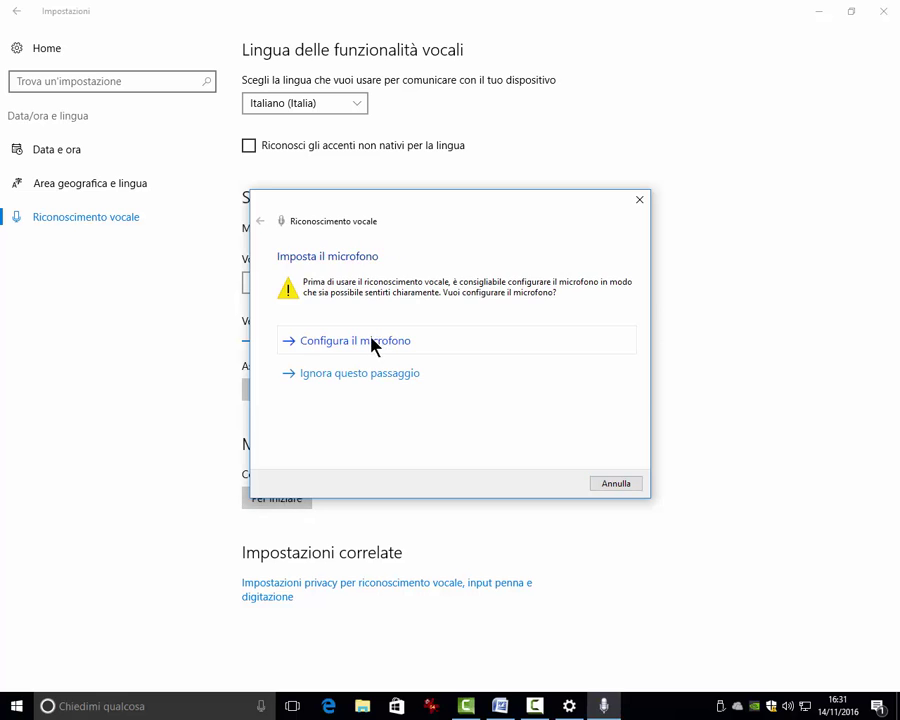
pyautogui.click(343, 345)
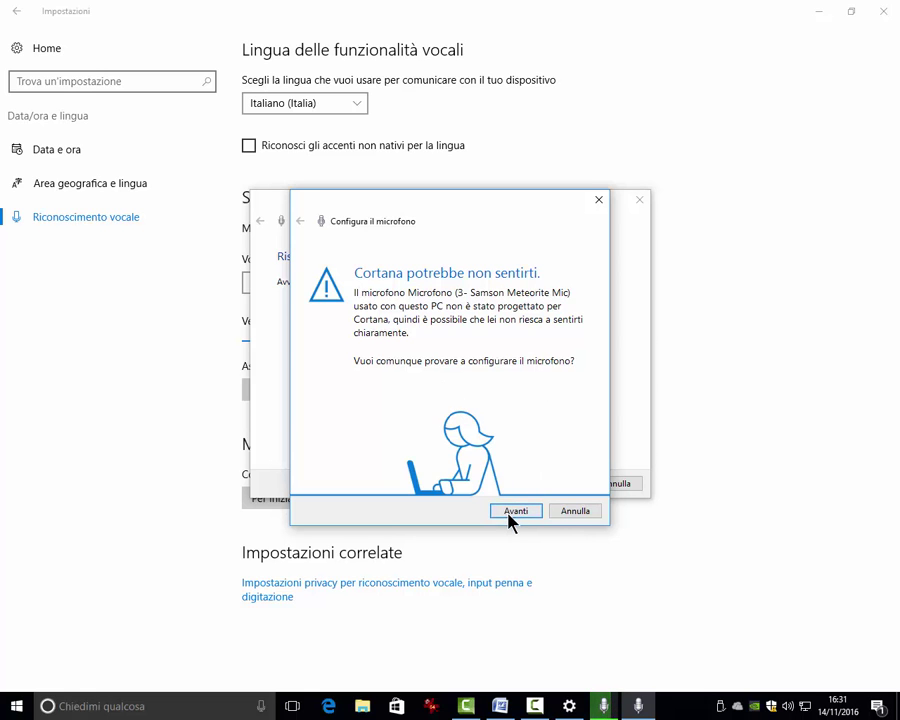
pyautogui.click(514, 511)
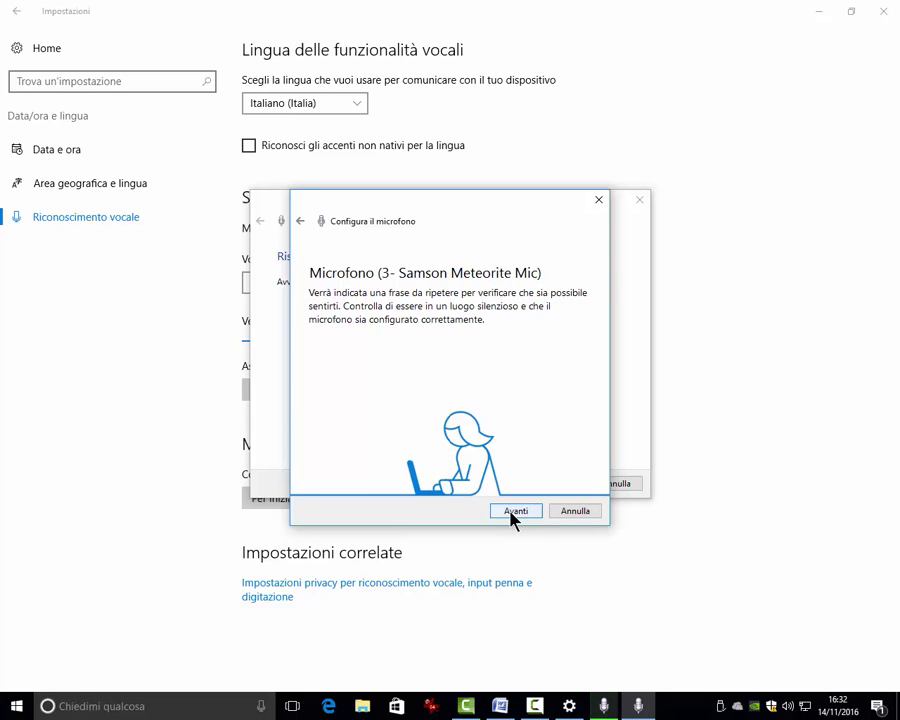
pyautogui.click(512, 512)
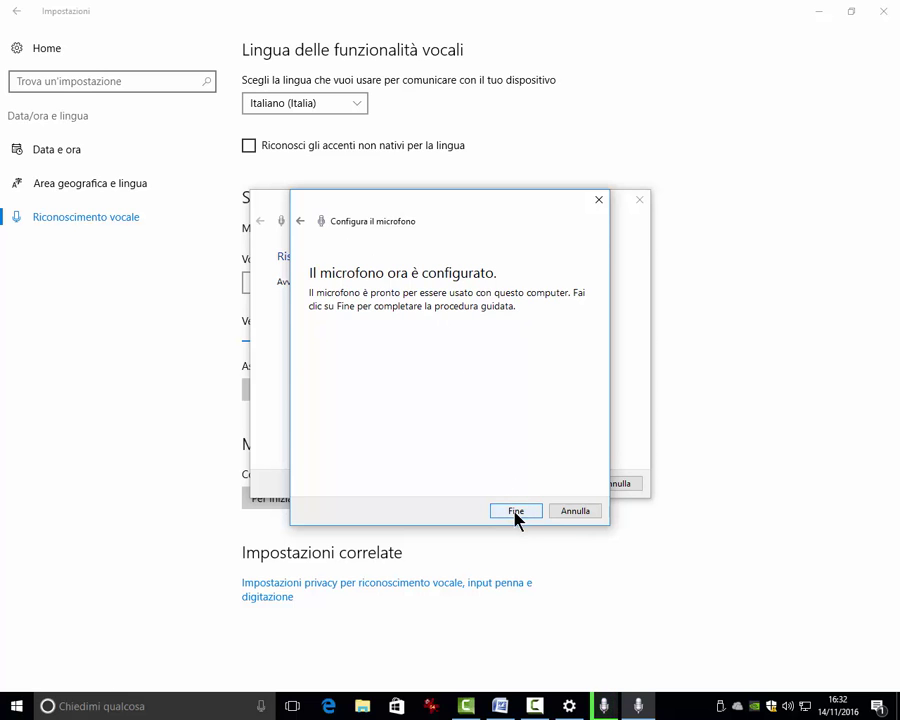
pyautogui.click(516, 512)
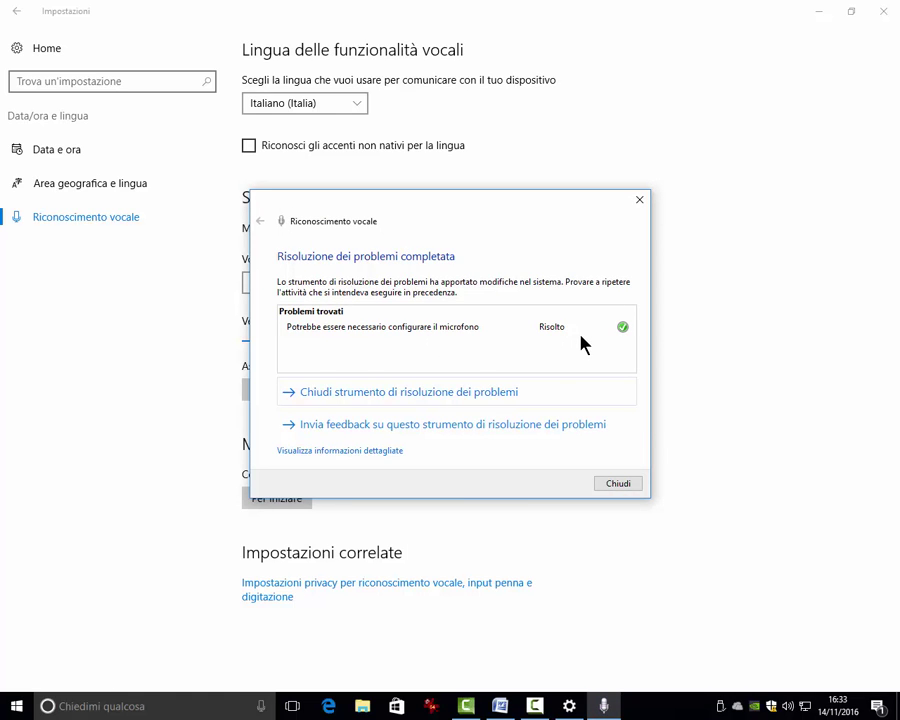
pyautogui.click(613, 488)
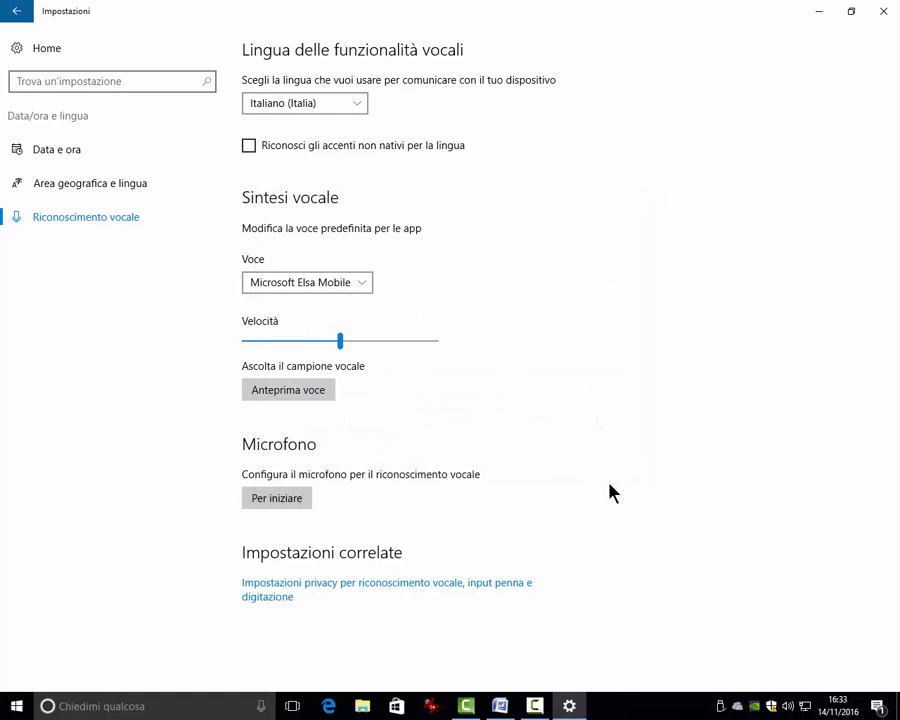
# Stop Windows and Cortana from collecting personal information in the privacy settings for speech, pen input and typing
pyautogui.click(326, 589)
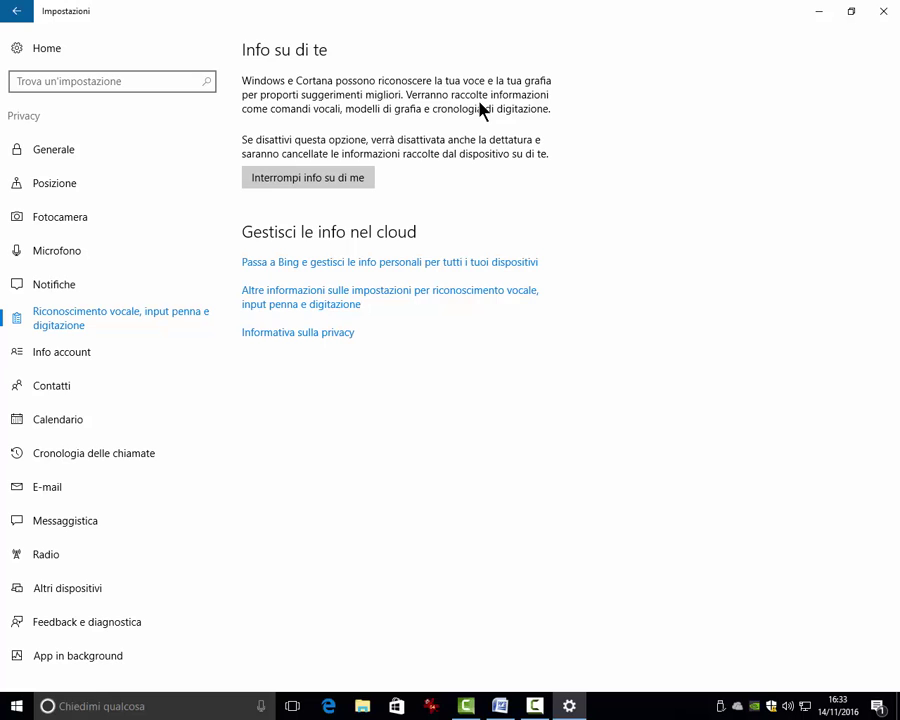
pyautogui.click(288, 186)
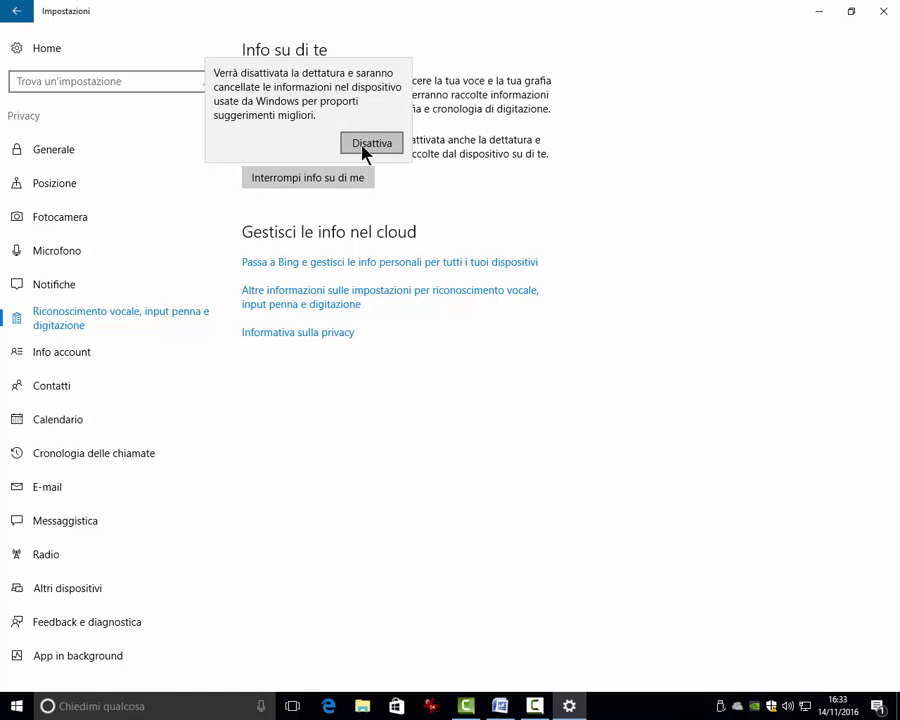
pyautogui.click(366, 144)
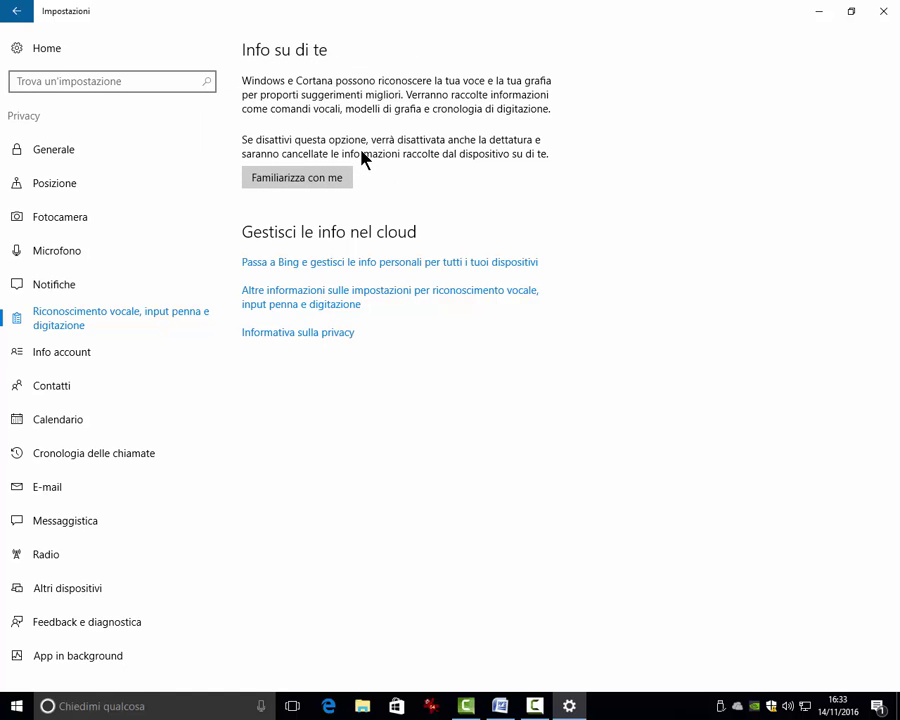
# In the privacy settings, let Windows and Cortana collect voice and typing information again, and turn off microphone access for OneNote and Sway
pyautogui.click(306, 186)
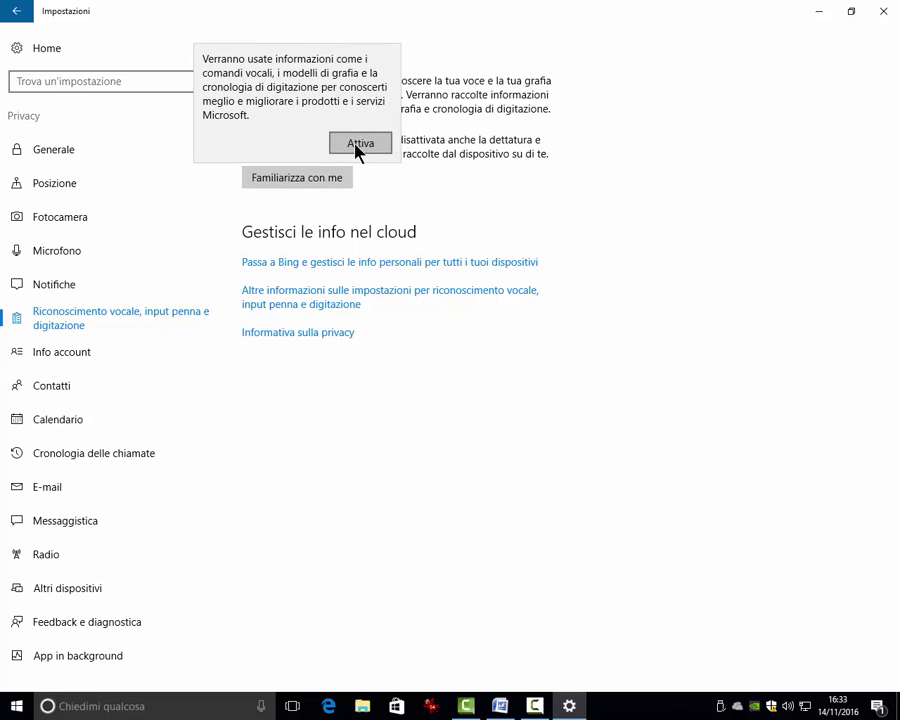
pyautogui.click(357, 146)
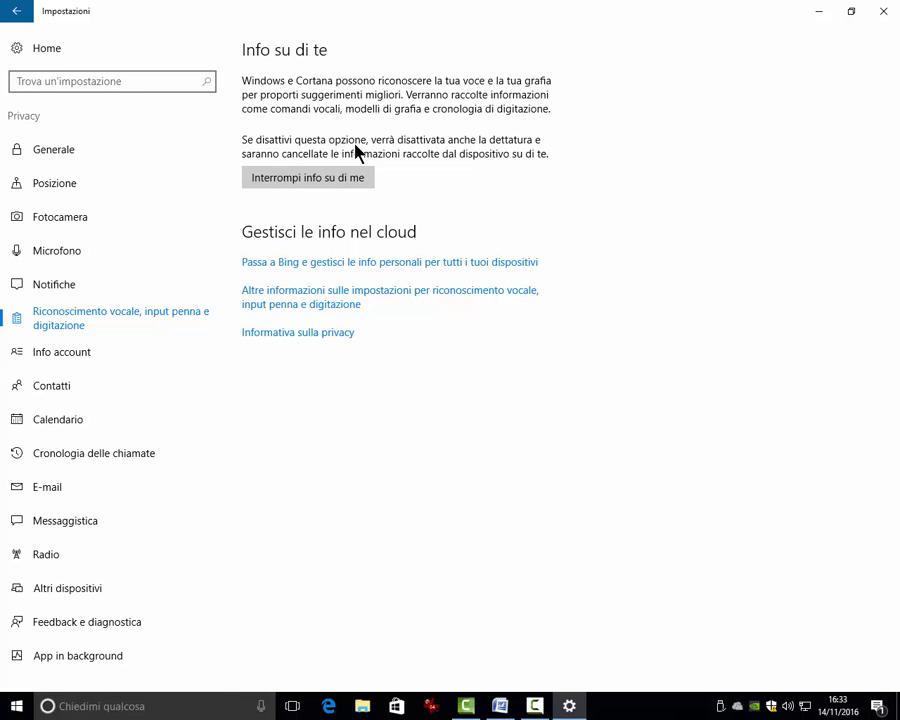
pyautogui.click(49, 256)
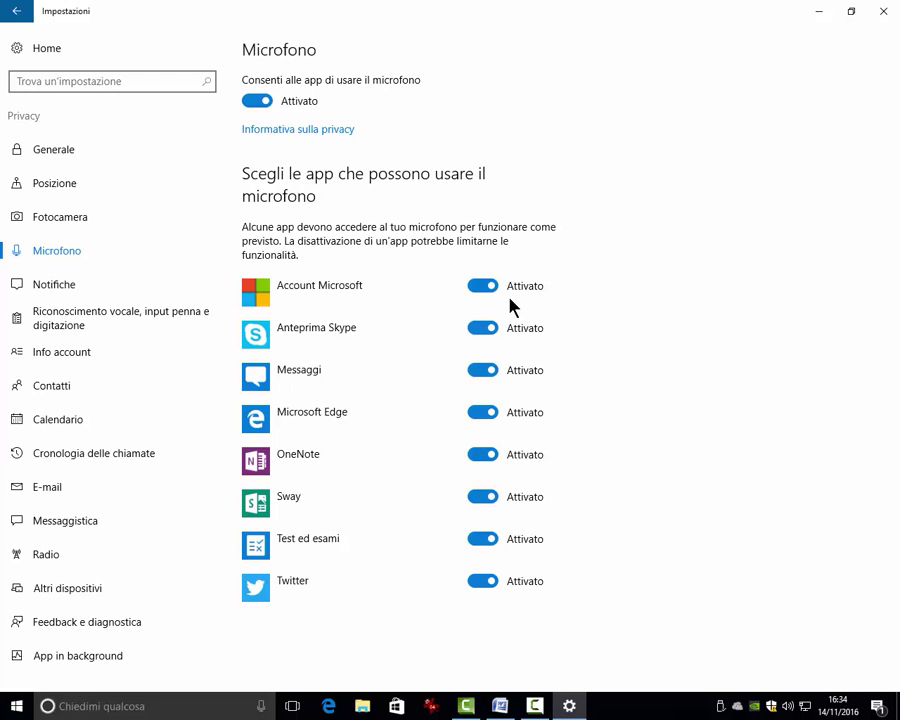
pyautogui.click(483, 457)
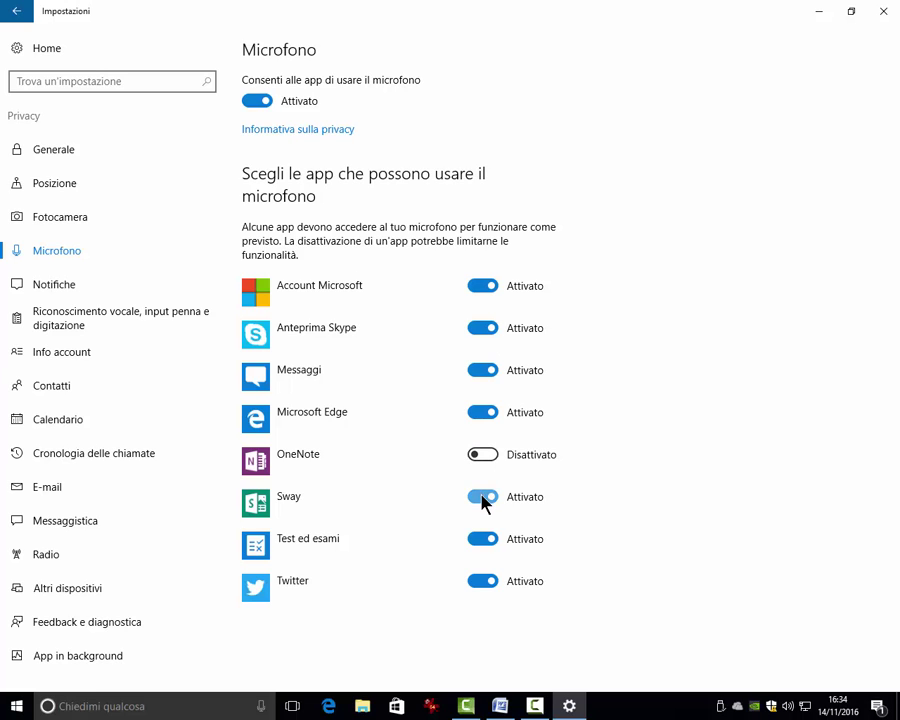
pyautogui.click(483, 500)
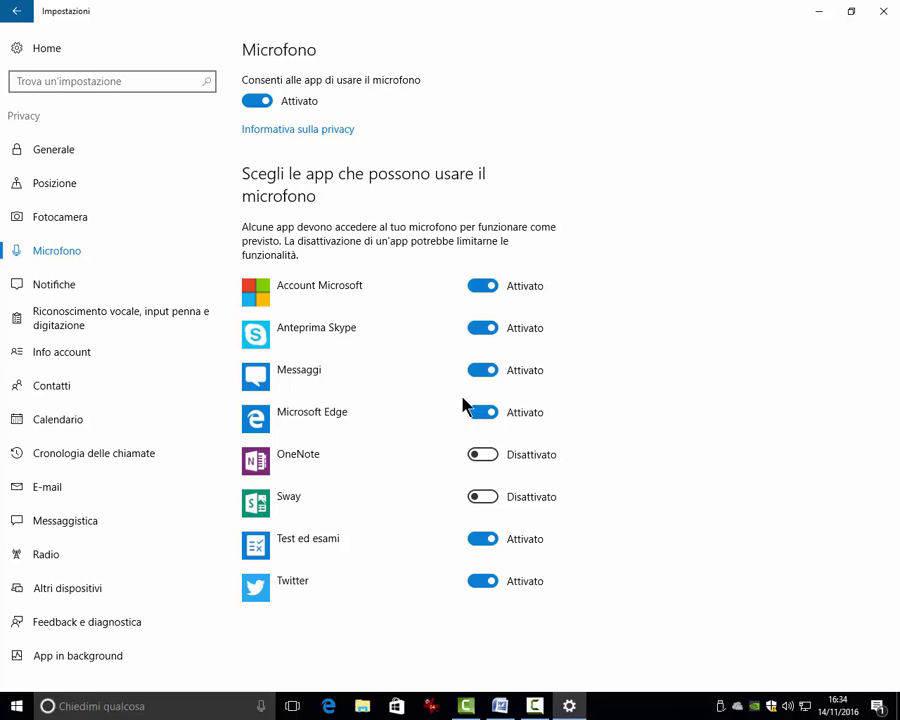
pyautogui.click(882, 13)
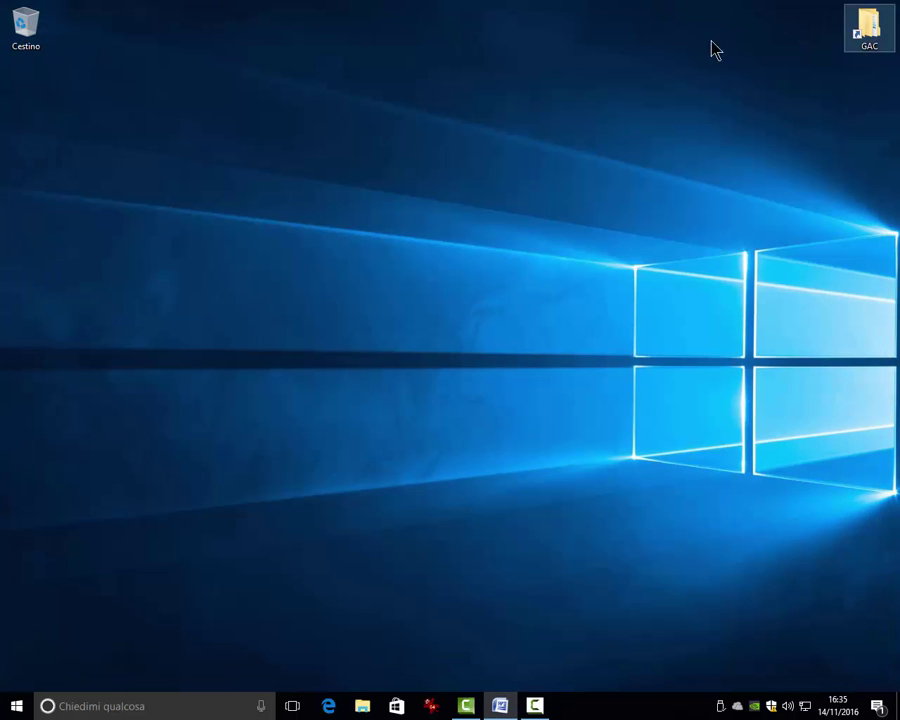
# Enable Ehi Cortana in Cortana's settings and ask Cortana by voice "Che ore sono?"
pyautogui.click(261, 707)
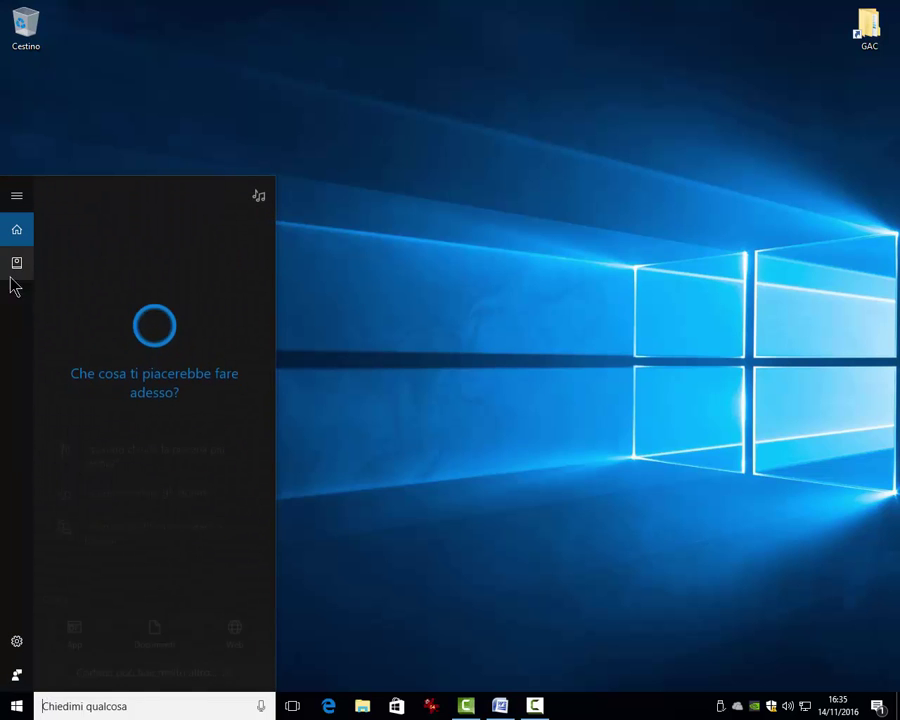
pyautogui.click(17, 642)
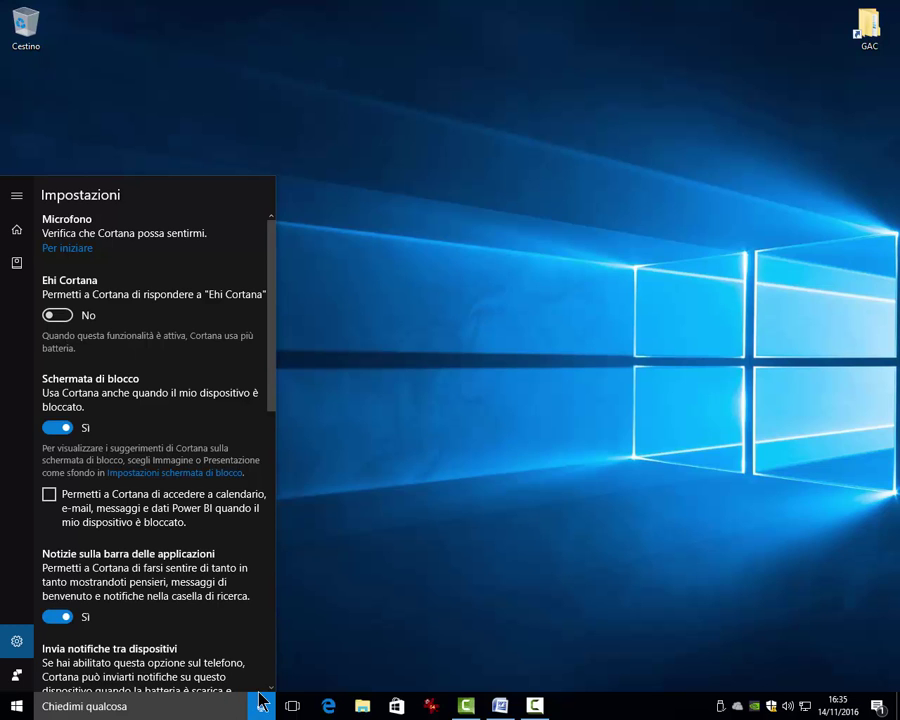
pyautogui.click(58, 316)
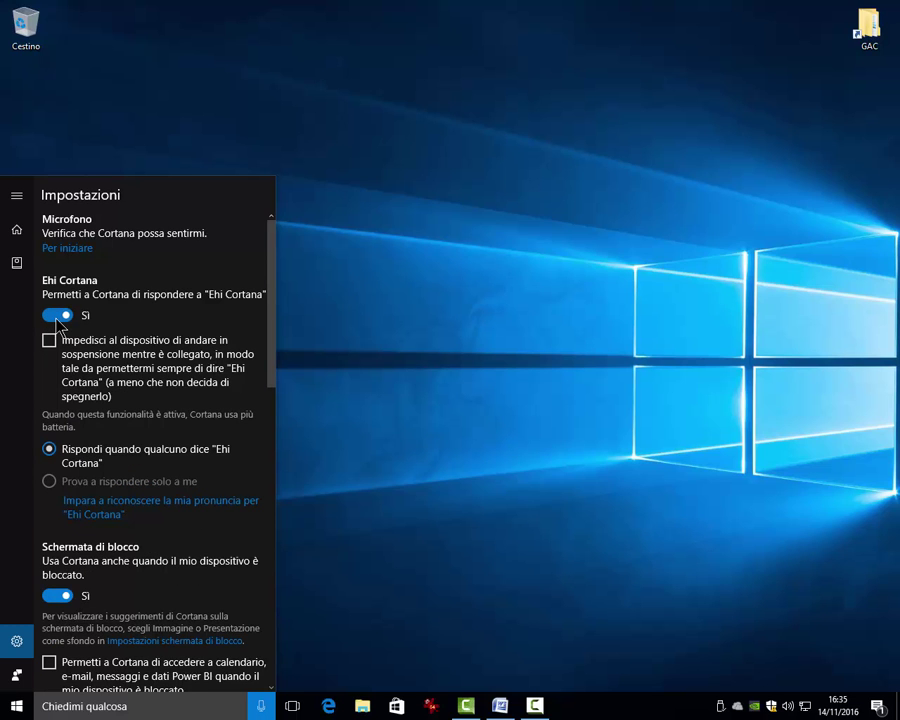
pyautogui.click(341, 375)
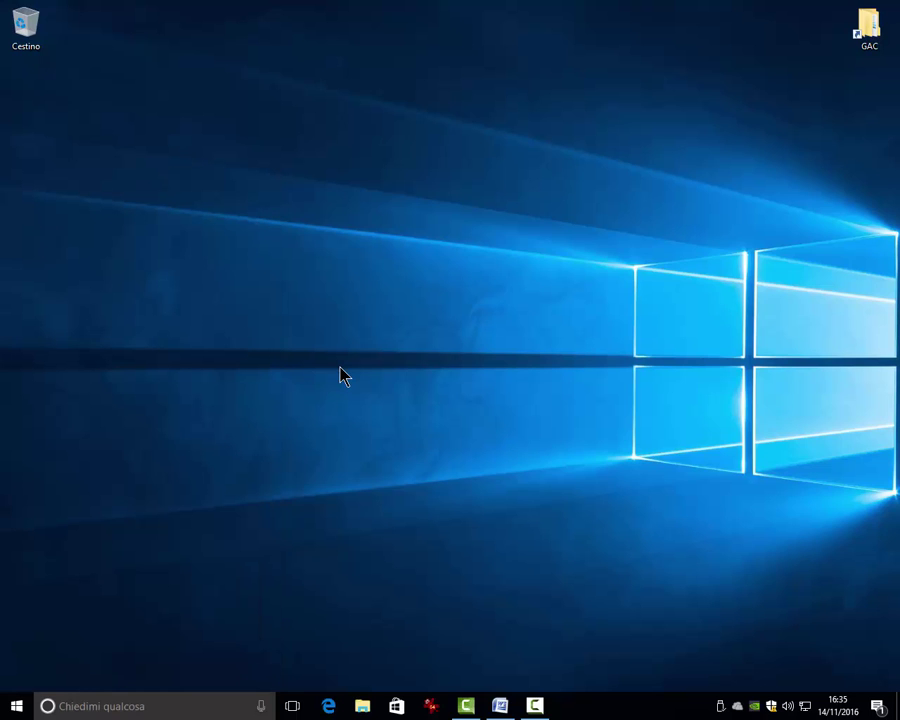
pyautogui.press('super+c')
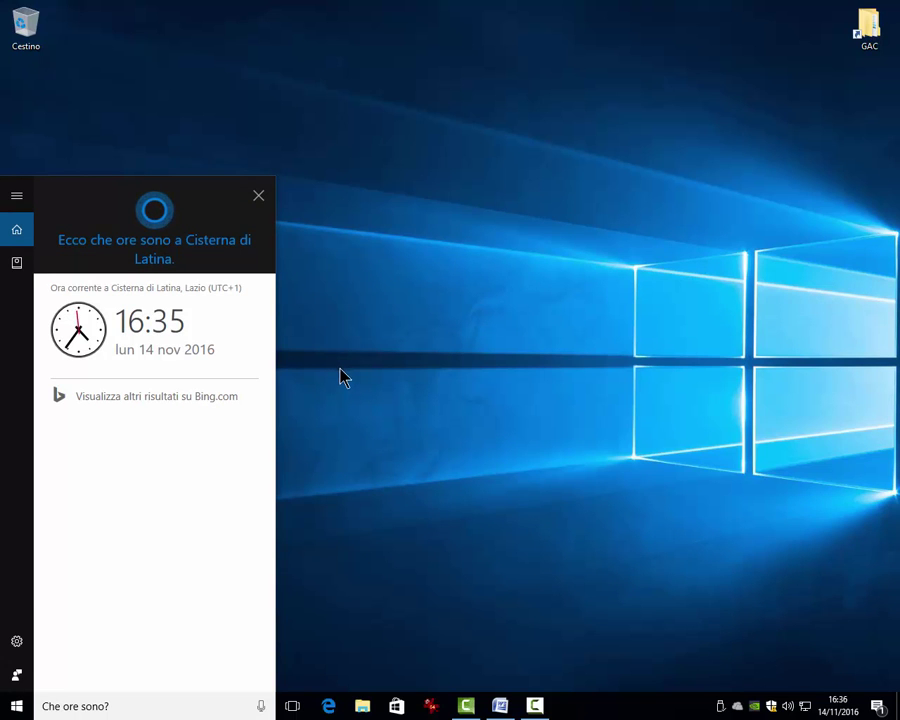
# Examine Cortana's settings for Ehi Cortana, lock screen, taskbar news, device notifications, language, history and privacy
pyautogui.click(16, 645)
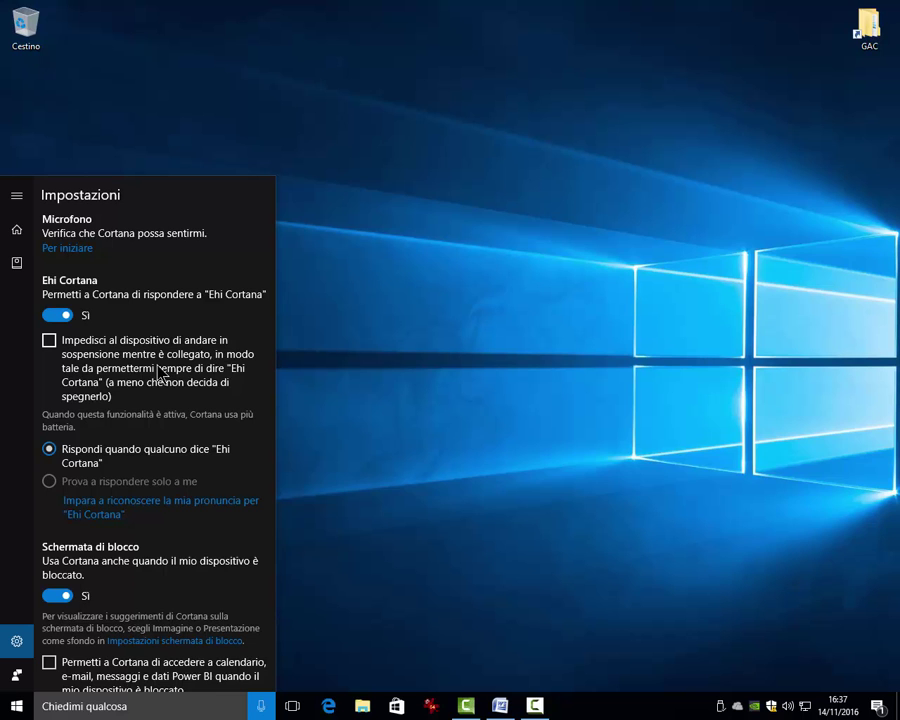
pyautogui.scroll(-3, 158, 372)
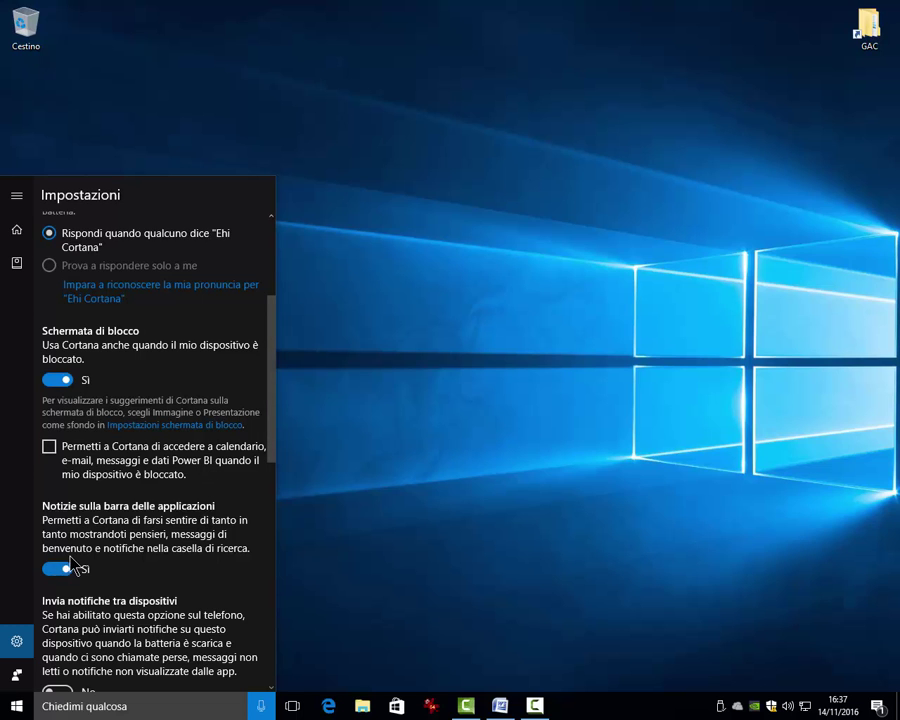
pyautogui.scroll(-3, 56, 570)
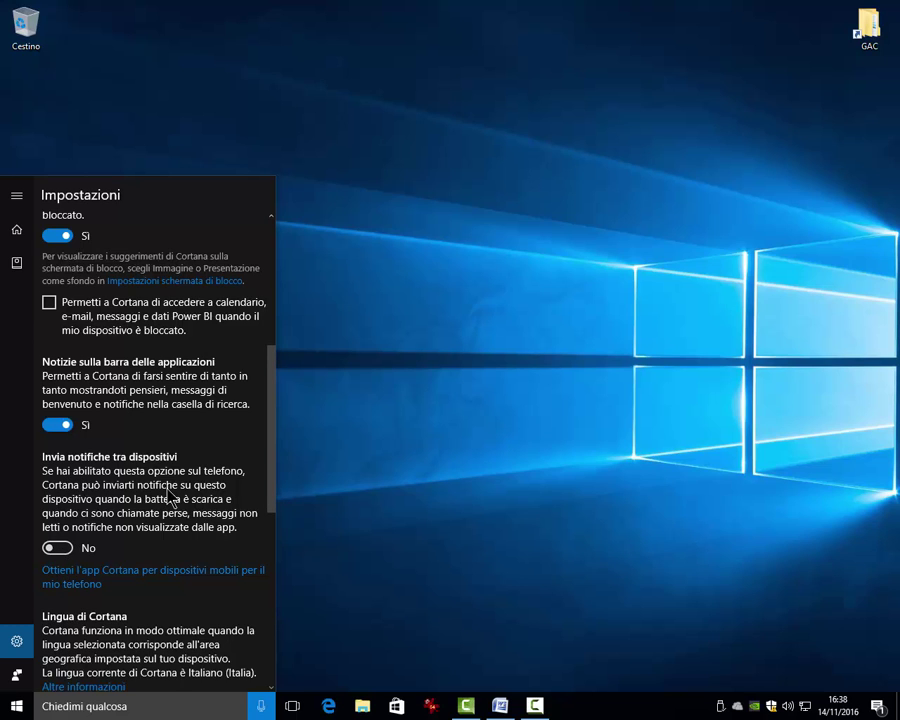
pyautogui.scroll(-2, 170, 497)
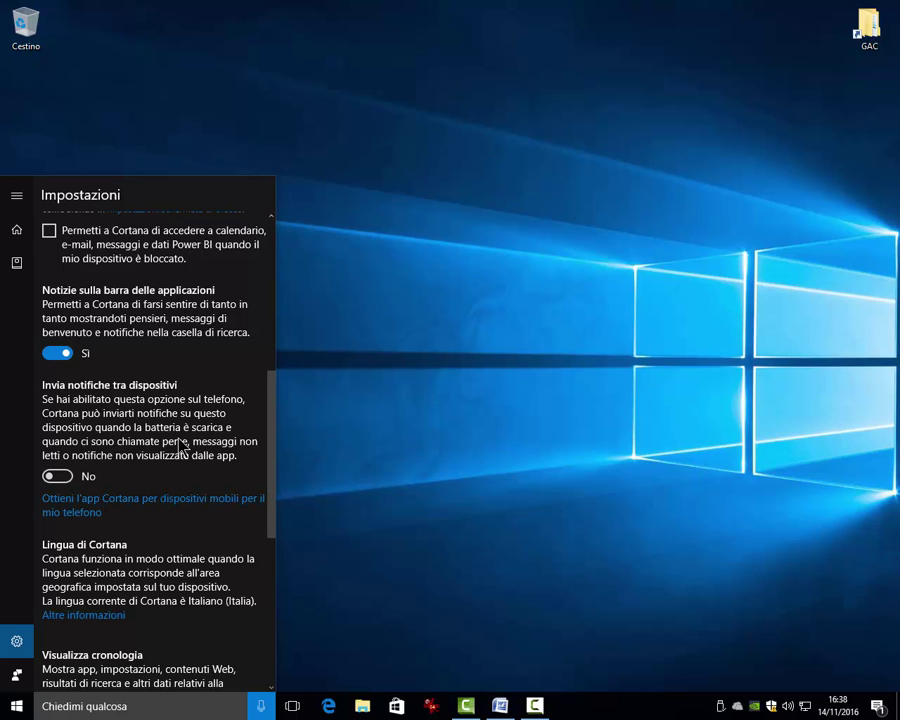
pyautogui.scroll(-4, 178, 455)
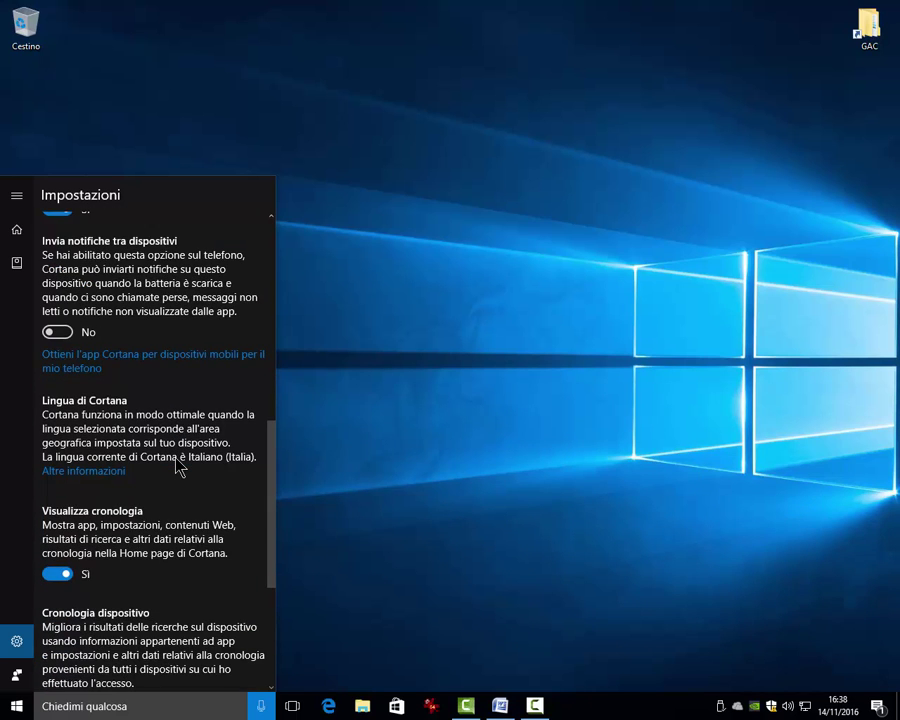
pyautogui.scroll(-4, 150, 414)
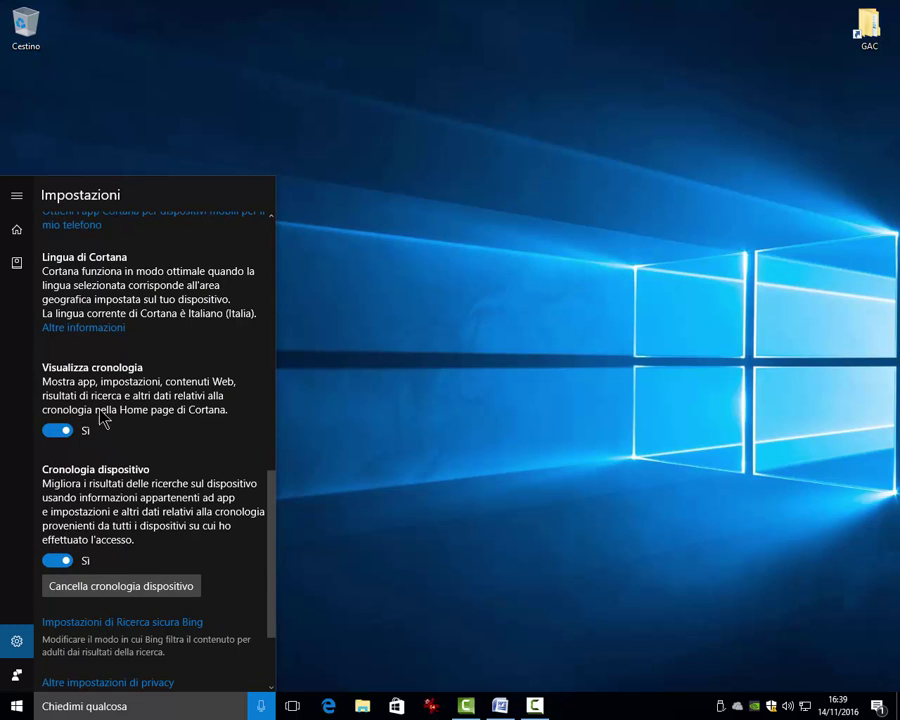
pyautogui.scroll(-3, 115, 478)
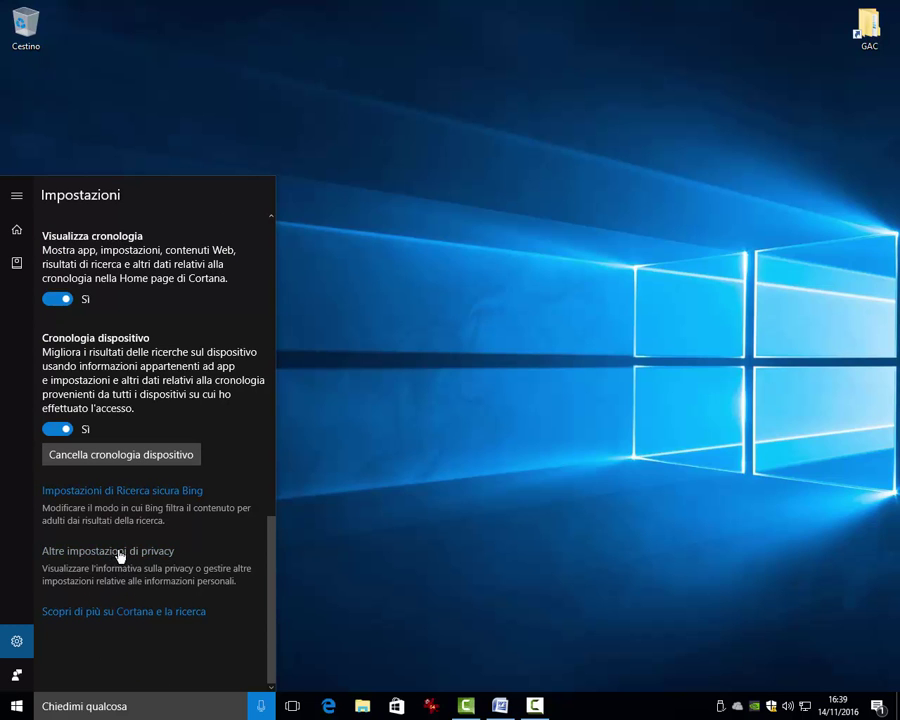
pyautogui.scroll(10, 120, 552)
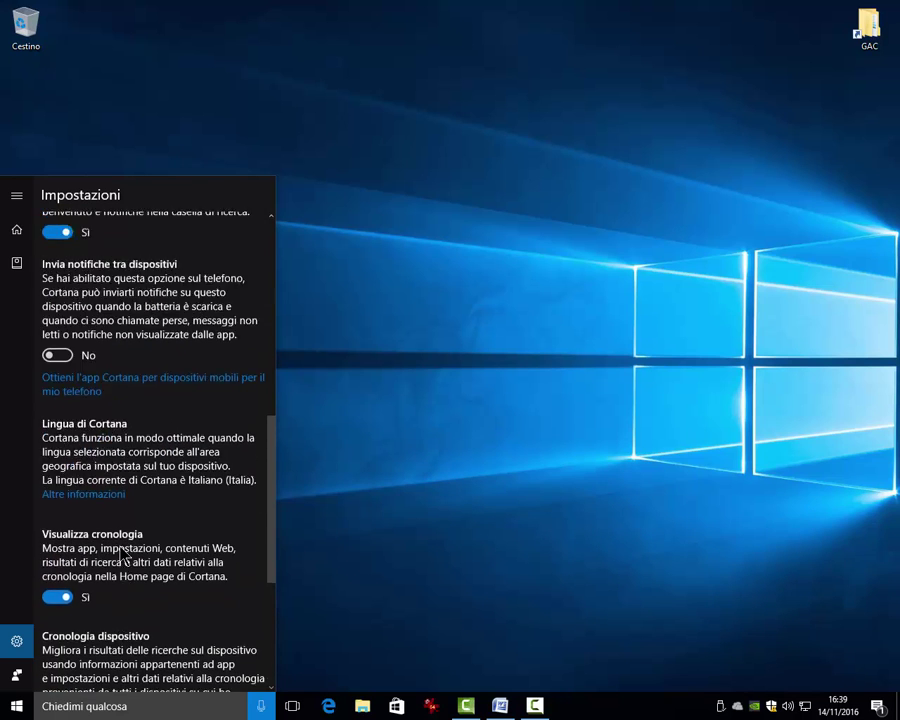
pyautogui.scroll(10, 121, 556)
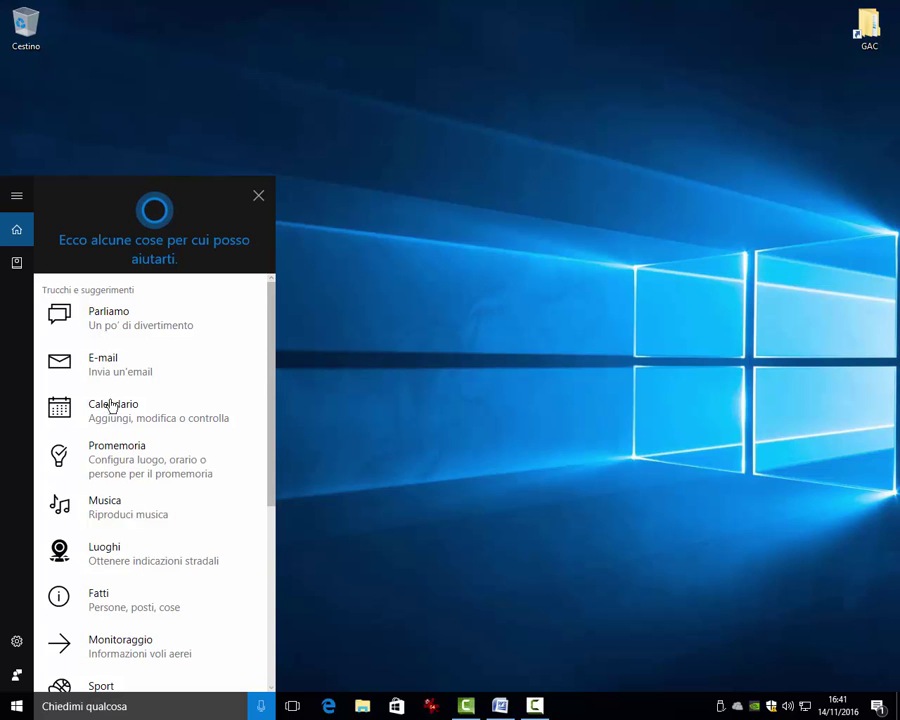
# Look through Cortana's Trucchi e suggerimenti list of supported requests and open the Parliamo examples
pyautogui.scroll(-3, 112, 404)
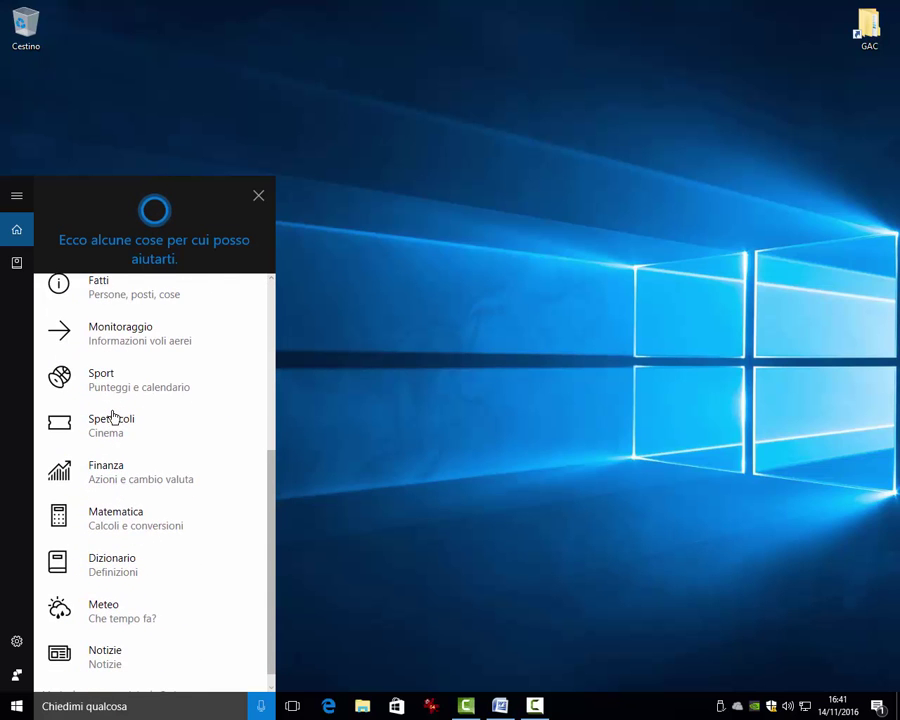
pyautogui.scroll(-1, 113, 416)
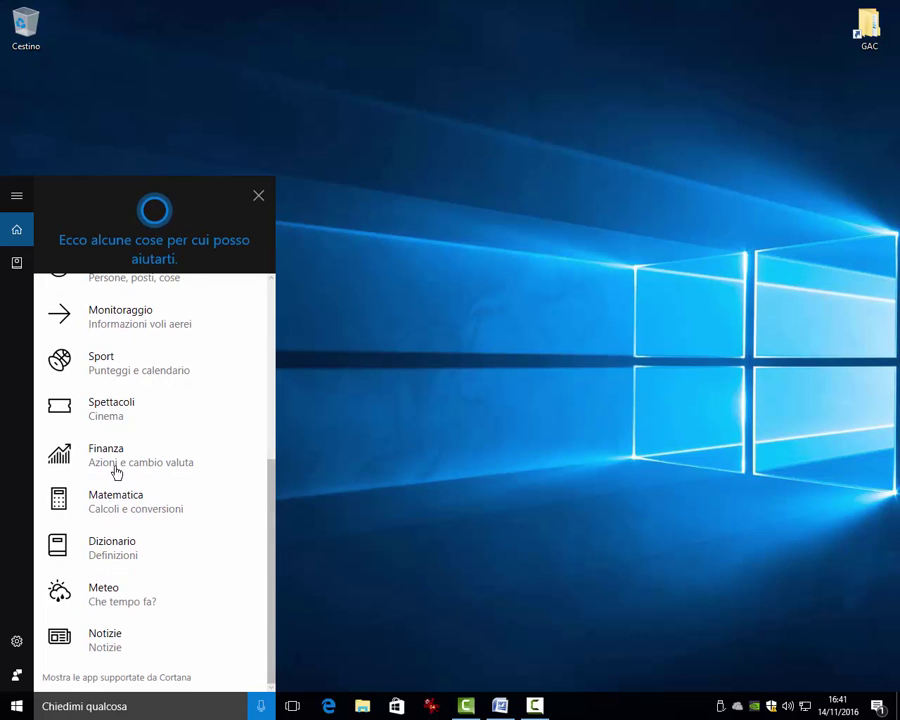
pyautogui.scroll(5, 116, 325)
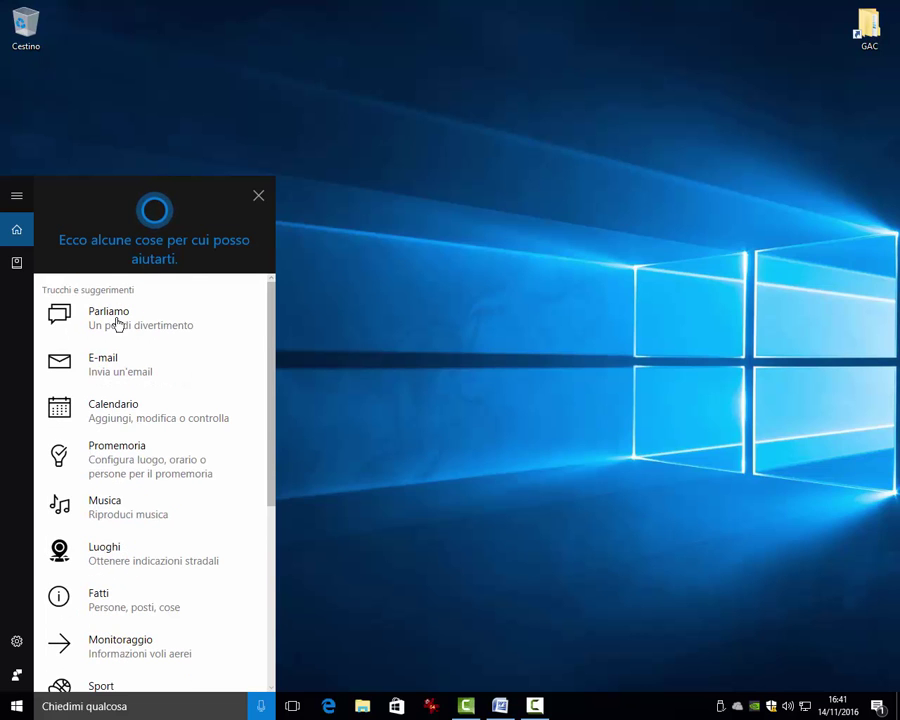
pyautogui.click(113, 328)
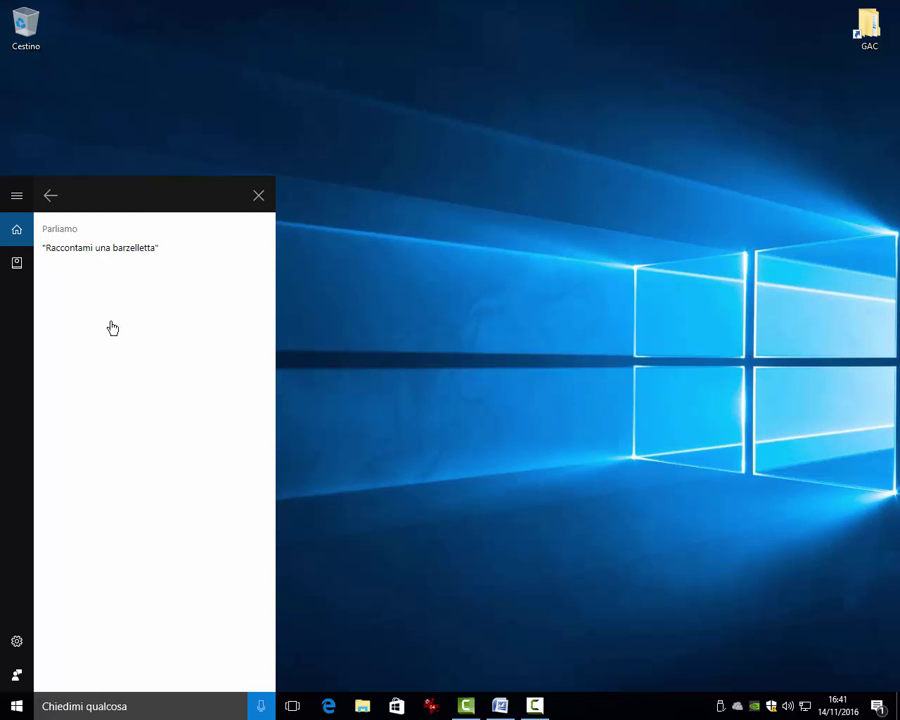
# Return to Cortana's suggestions, look up "Qual è il valore in euro di $ 1." on Bing and put the browser window away
pyautogui.press('super+c')
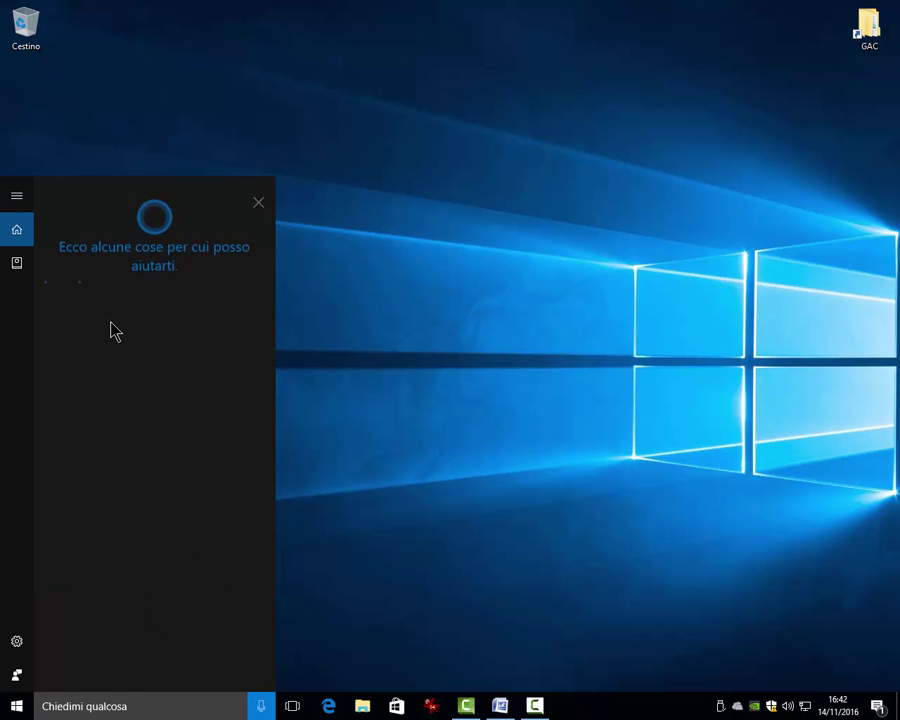
pyautogui.scroll(-4, 132, 599)
pyautogui.click(134, 601)
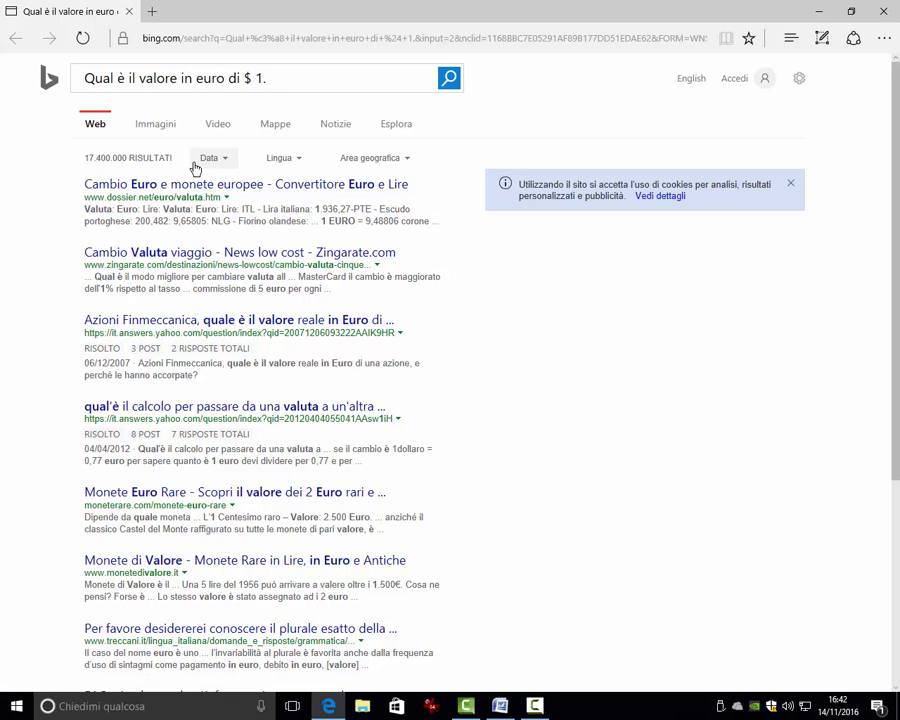
pyautogui.click(820, 12)
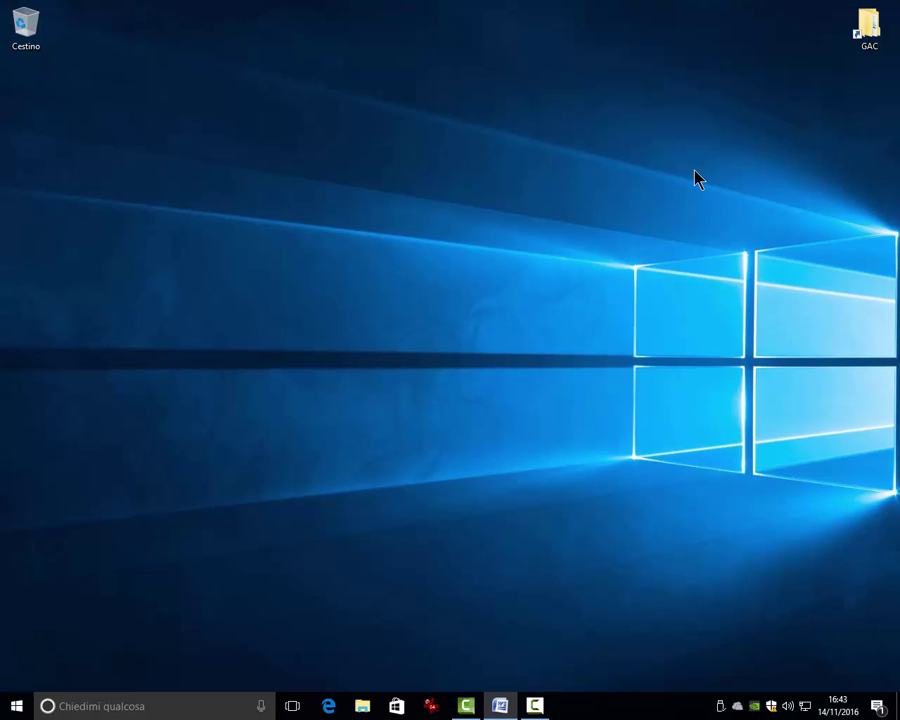
# Ask Cortana "Che tempo fa a Roma?" and turn on Servizio di posizione in the location privacy settings, keeping device location enabled
pyautogui.press('super+c')
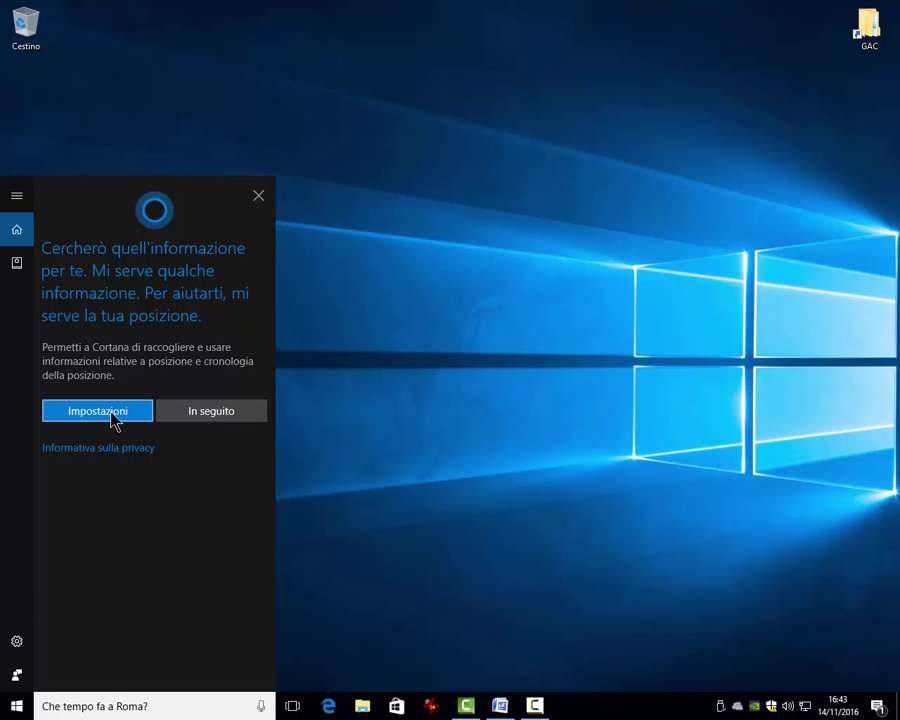
pyautogui.click(98, 411)
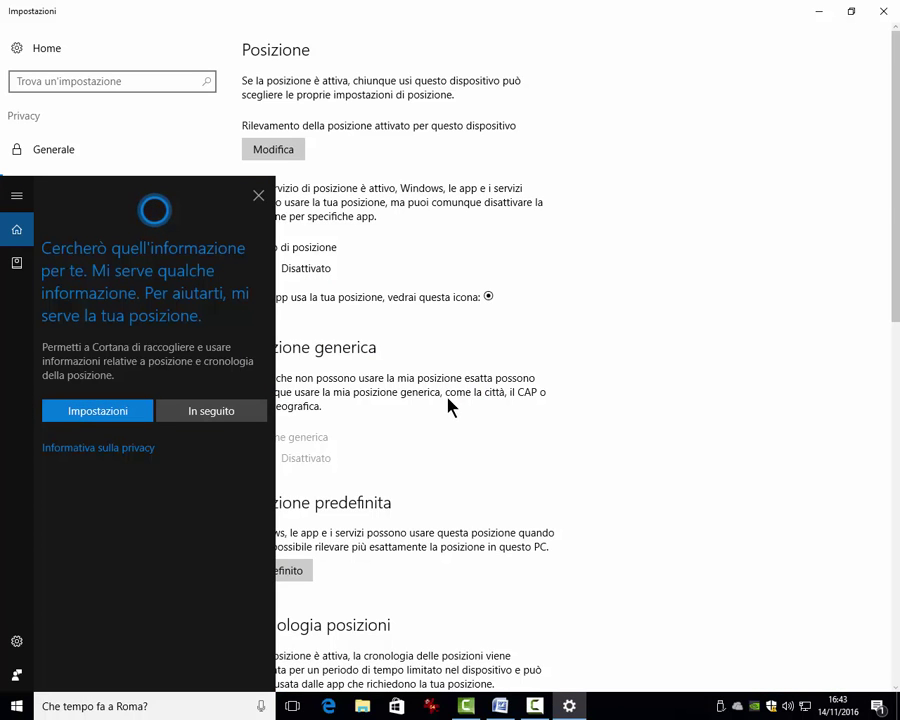
pyautogui.click(257, 196)
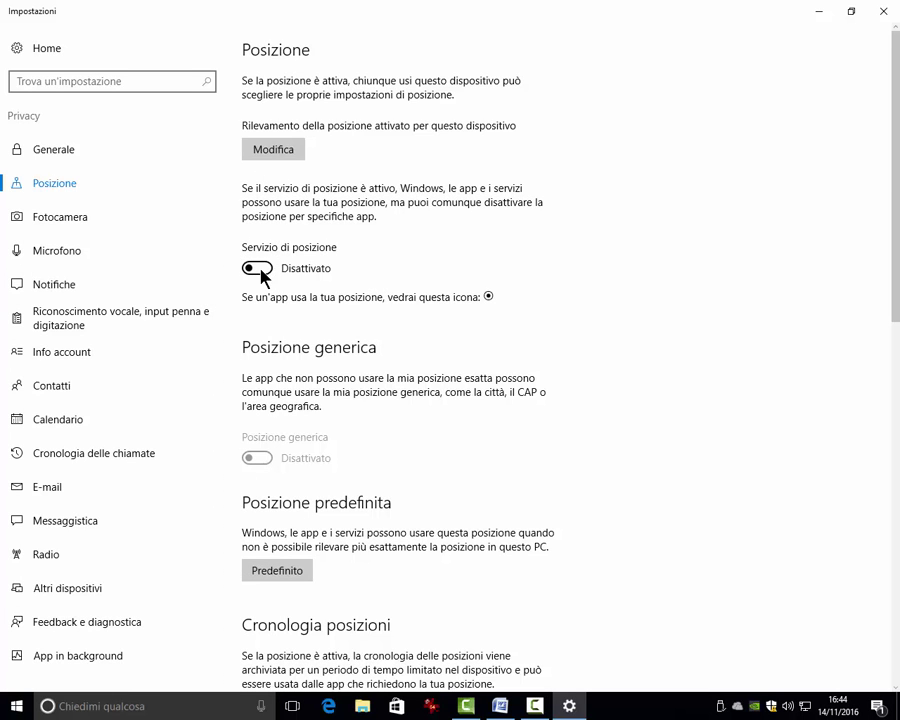
pyautogui.click(261, 271)
pyautogui.click(274, 150)
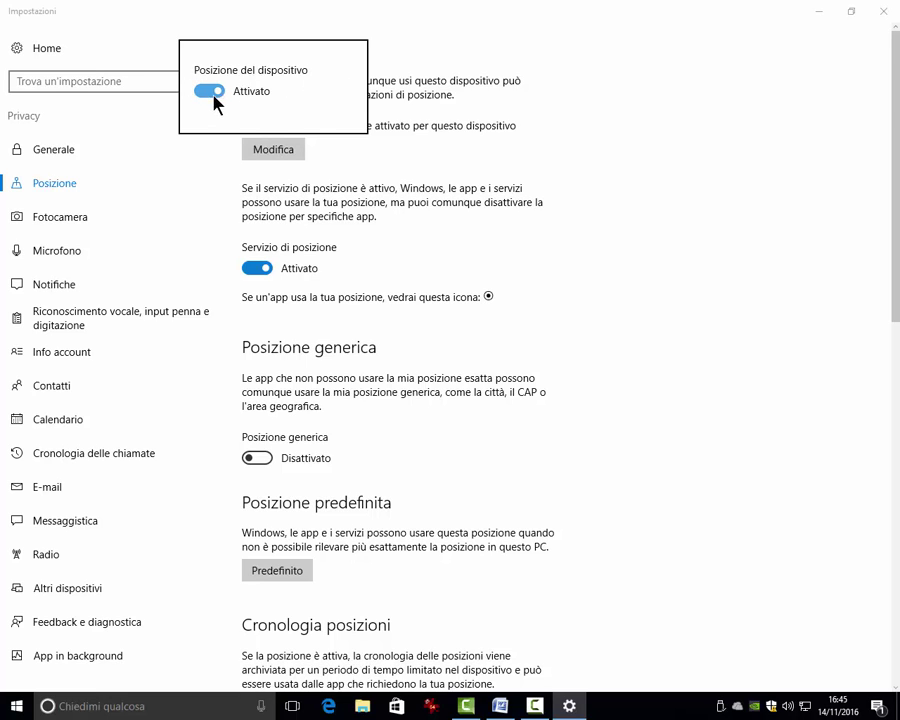
pyautogui.click(270, 178)
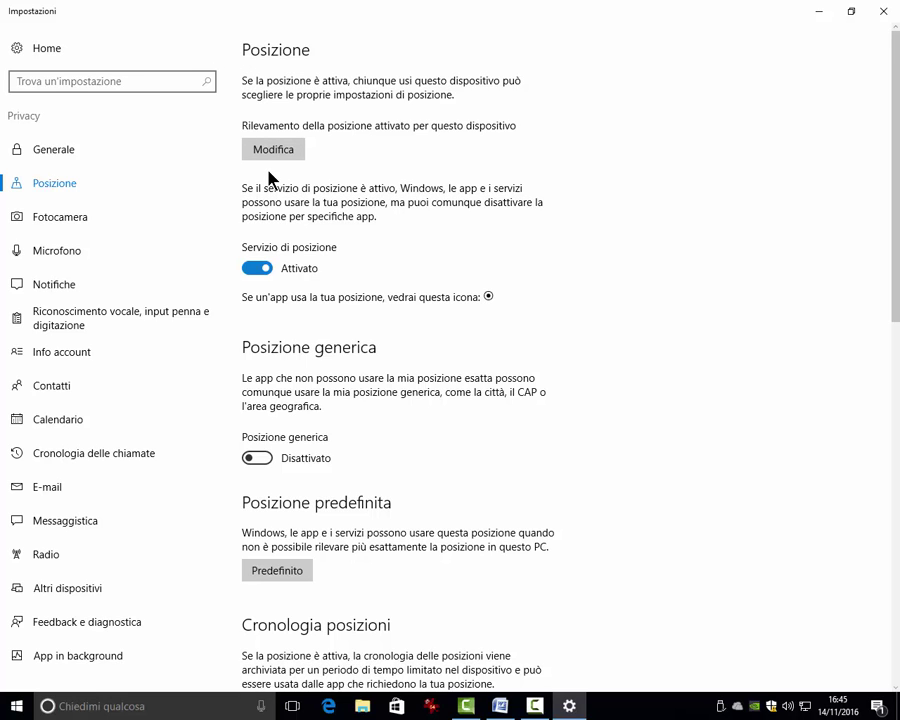
# Sign in to Cortana with the Microsoft account, filling in the account e-mail and entering the account password
pyautogui.press('super+c')
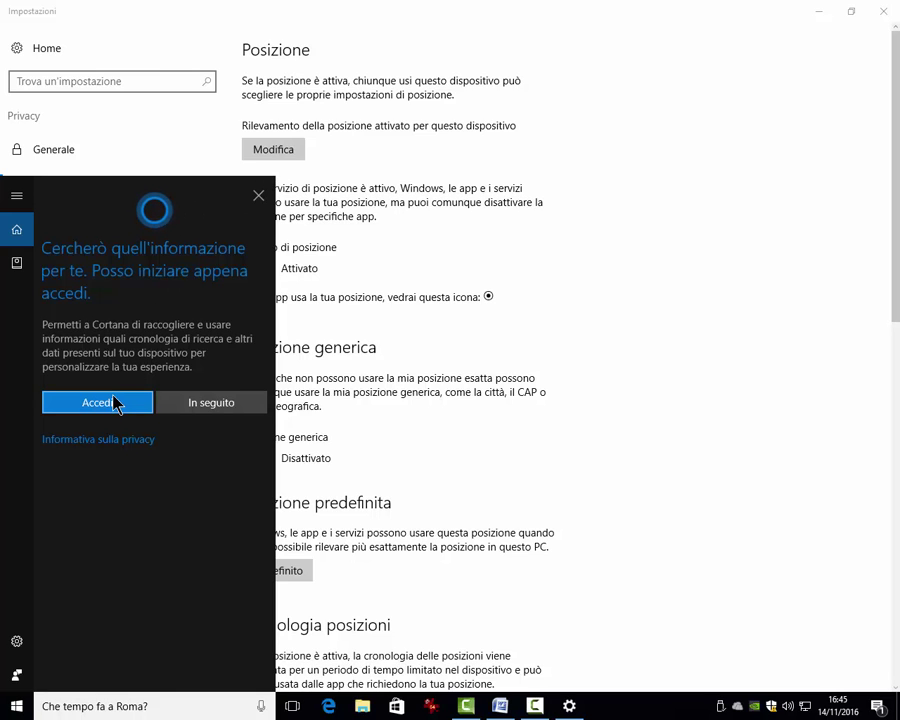
pyautogui.click(109, 406)
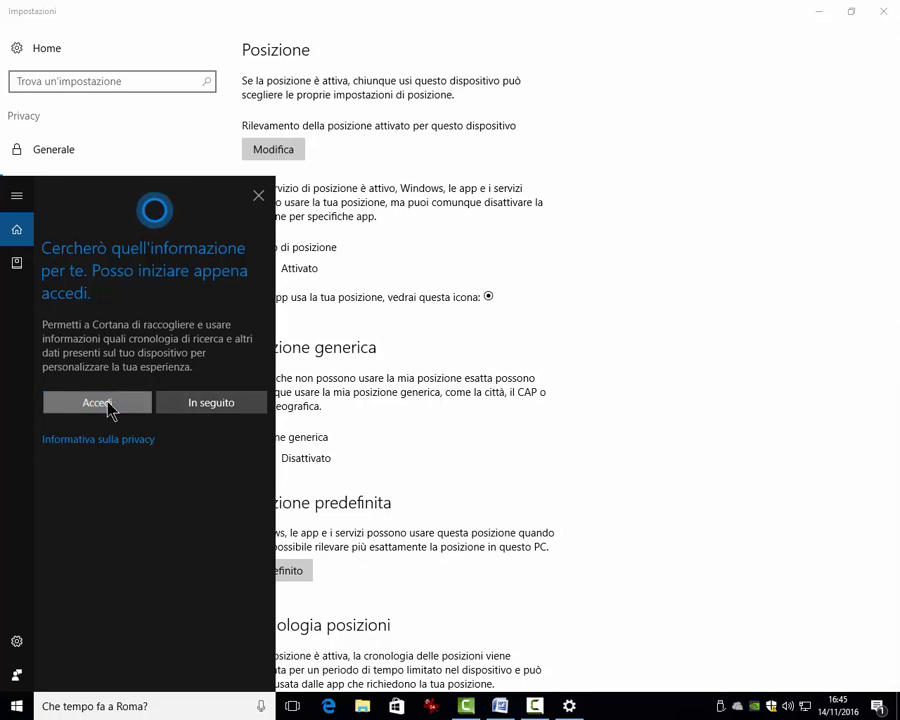
pyautogui.hotkey('ctrl', 'v')
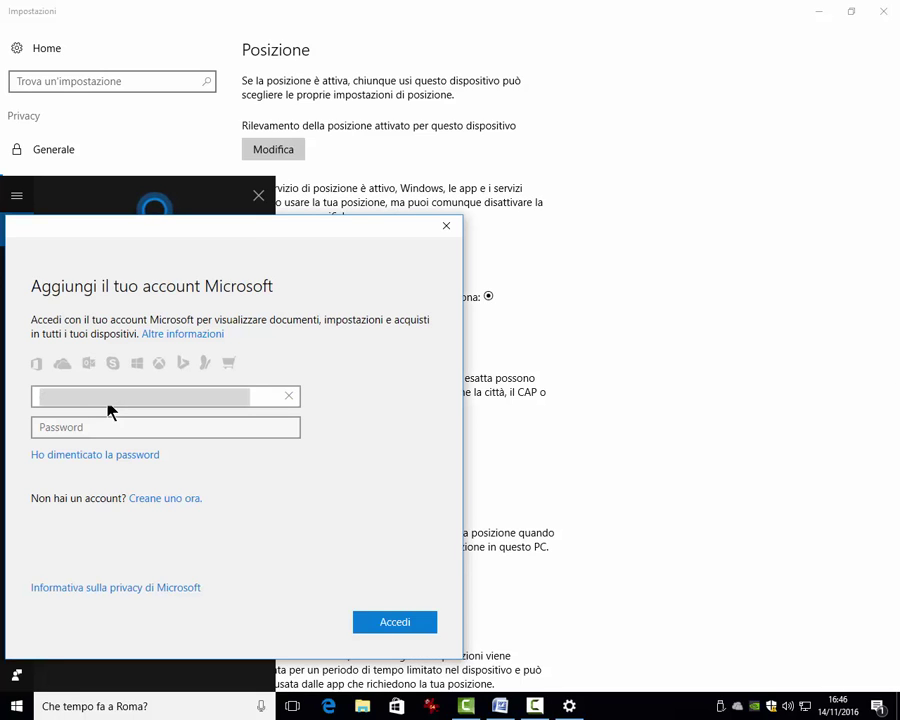
pyautogui.click(115, 427)
pyautogui.write('••••••••••••••')
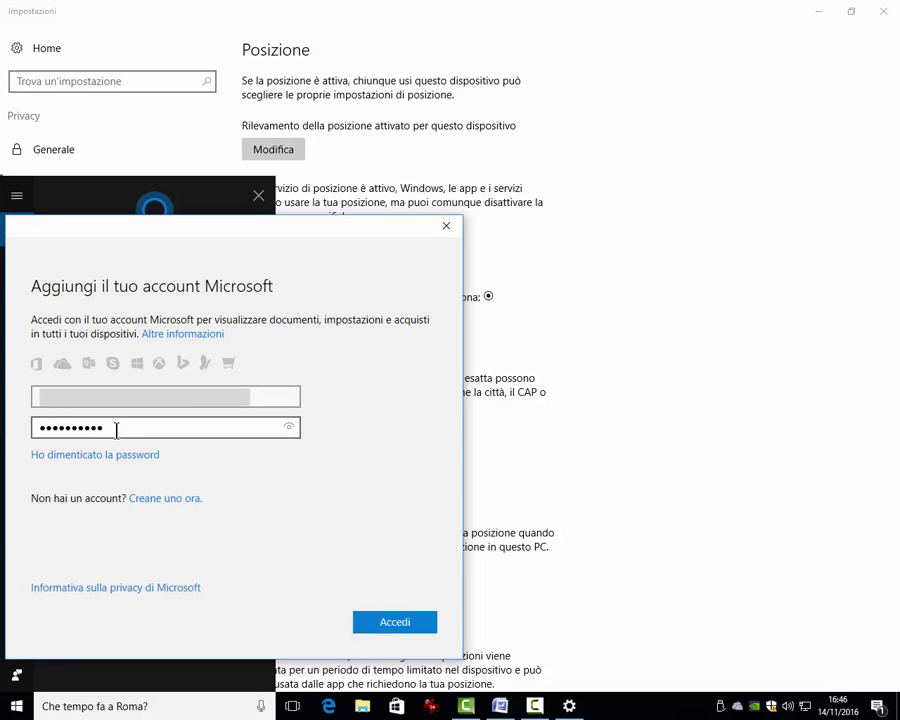
pyautogui.press('Return')
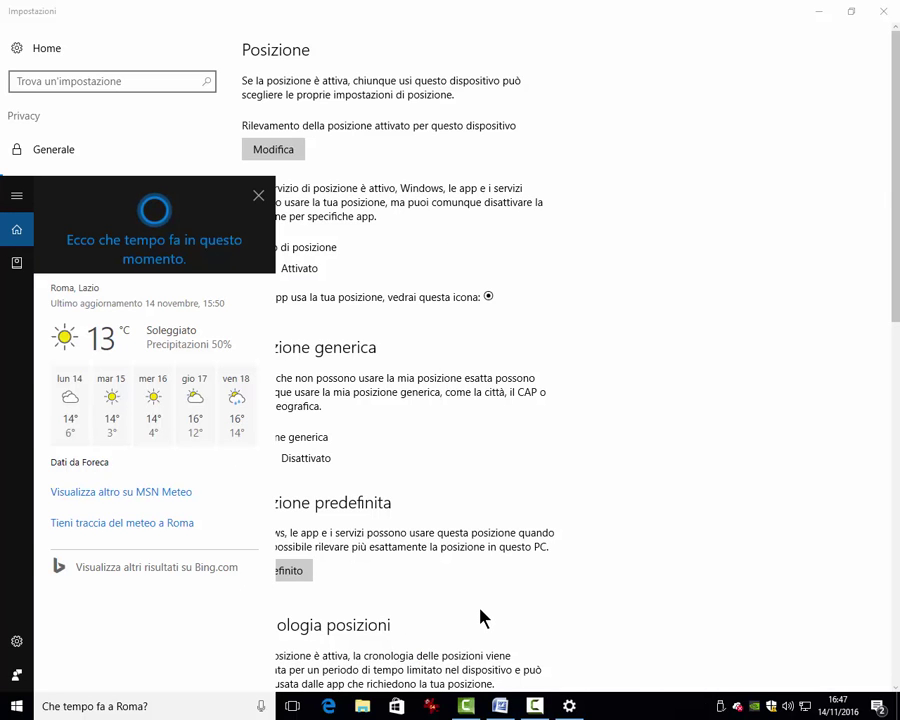
# Close the location settings and Cortana's weather answer, ask "Che tempo fa a Roma?" again and dismiss the reply
pyautogui.click(883, 11)
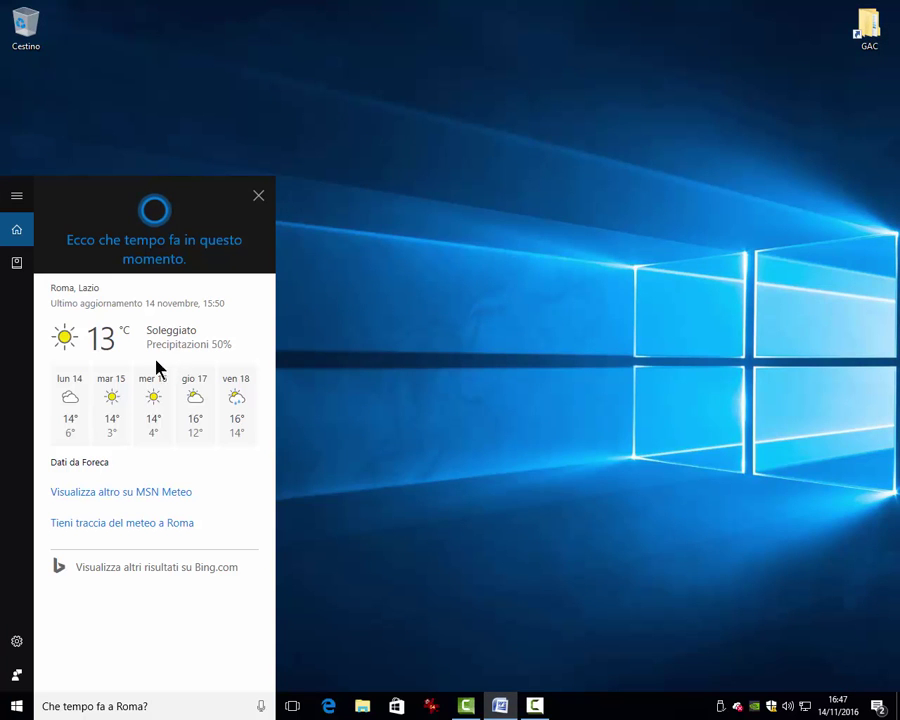
pyautogui.click(258, 196)
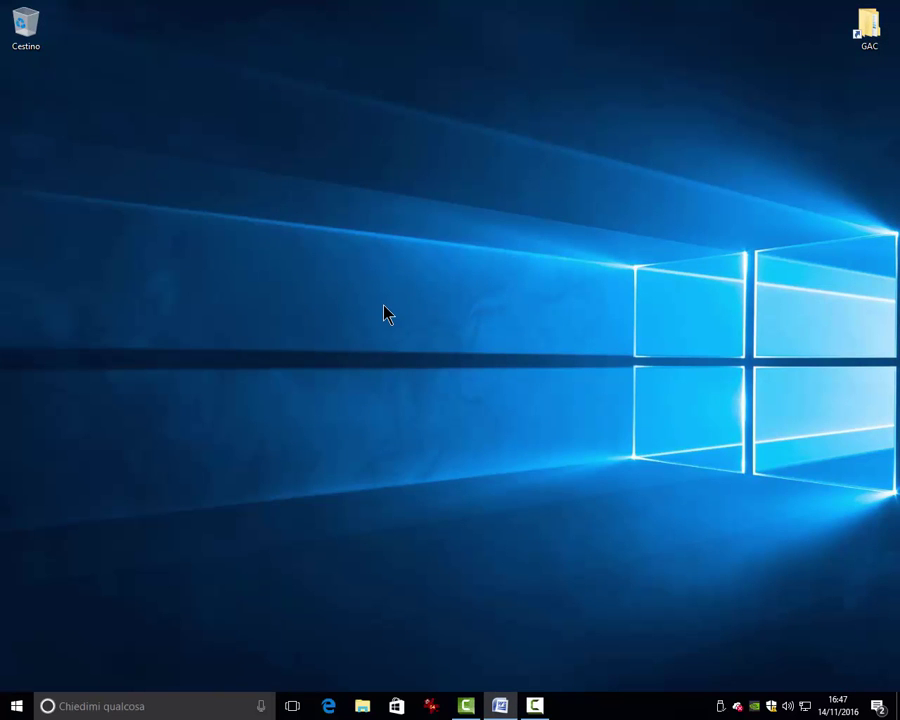
pyautogui.press('super+c')
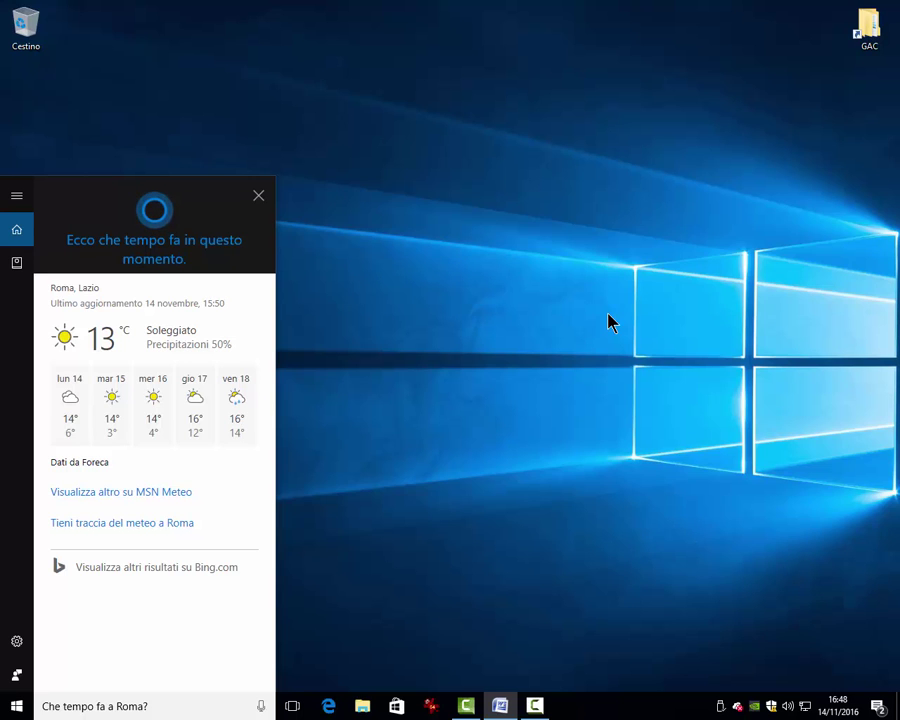
pyautogui.click(443, 363)
# Have Cortana open IrfanView, and close it along with the other open window to return to the desktop
pyautogui.press('super+c')
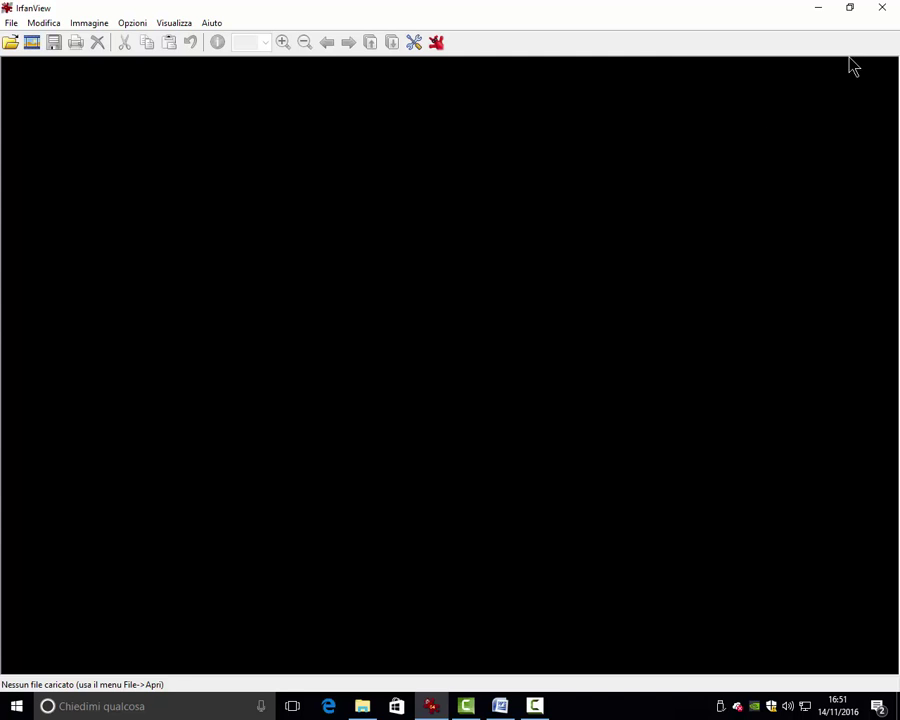
pyautogui.click(882, 8)
pyautogui.click(886, 12)
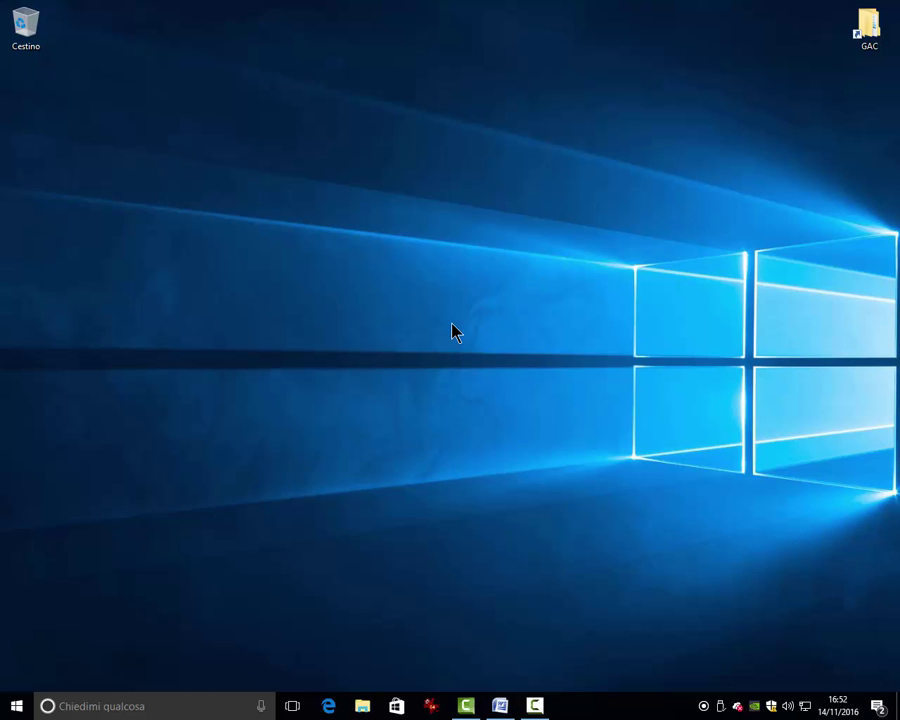
# Chat with Cortana by voice, asking "Come ti chiami?" and telling it "Sono triste."
pyautogui.press('super+c')
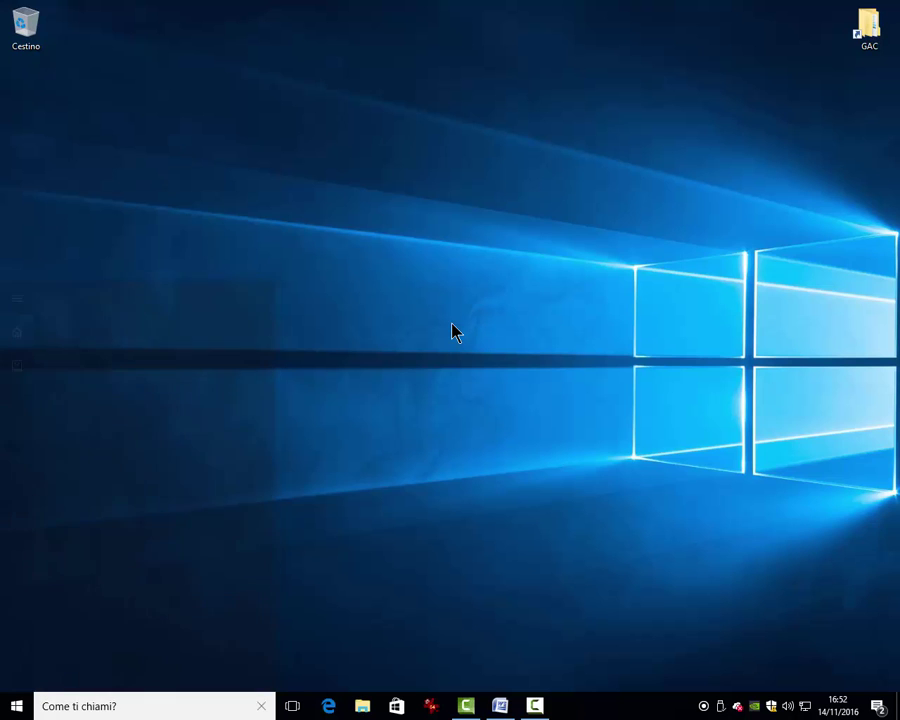
pyautogui.click(456, 373)
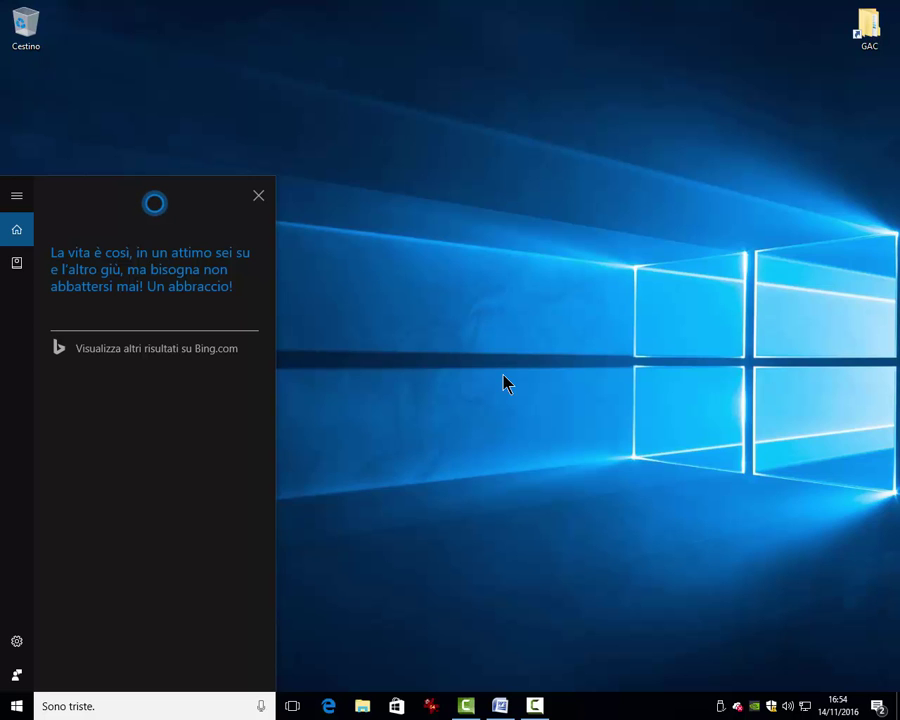
pyautogui.press('super+c')
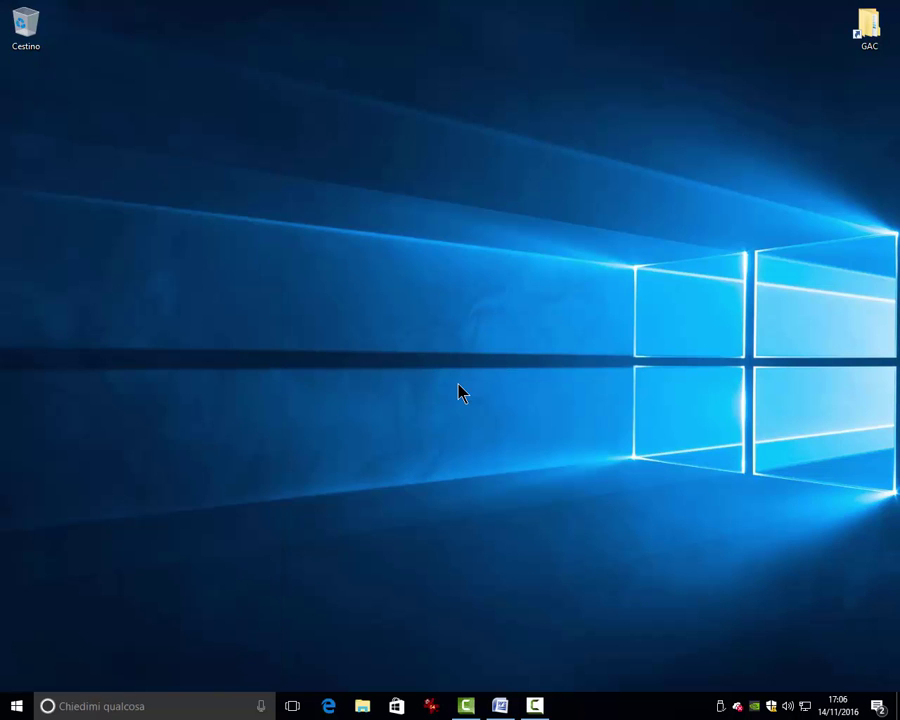
# Ask Cortana for directions to Piazza del Colosseo and allow Mappe Windows to access the precise location
pyautogui.press('super+c')
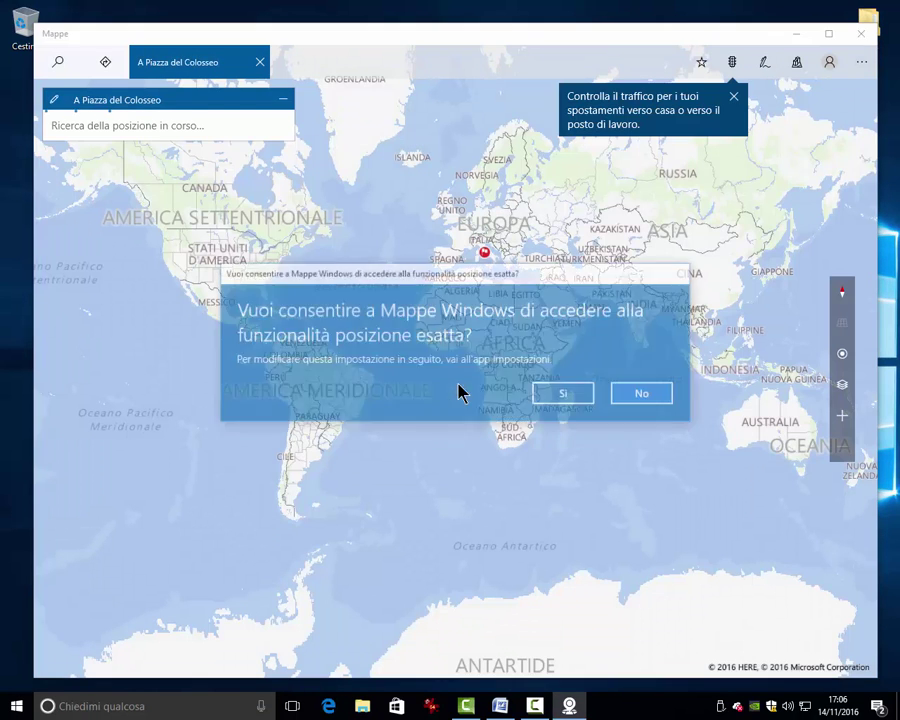
pyautogui.click(563, 399)
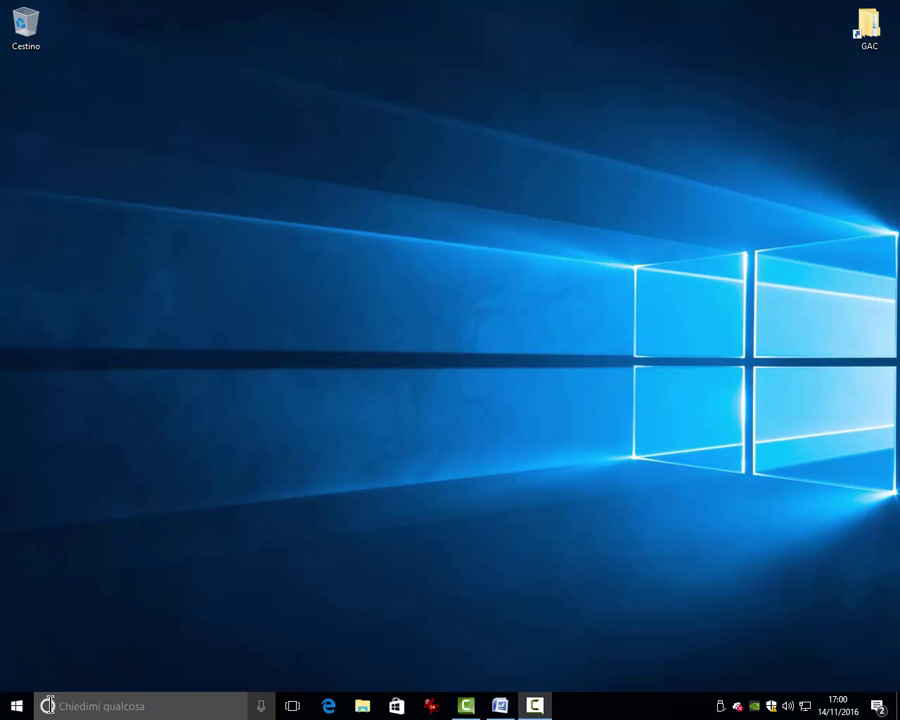
# Open Promemoria in Cortana's Appunti and bring up the form for a new reminder
pyautogui.click(100, 706)
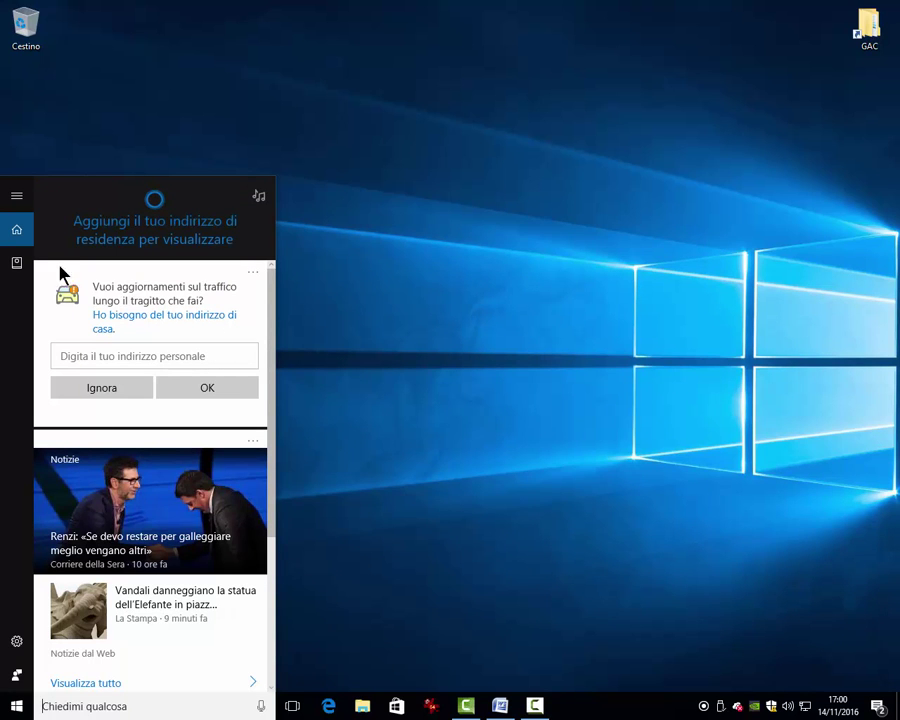
pyautogui.click(16, 265)
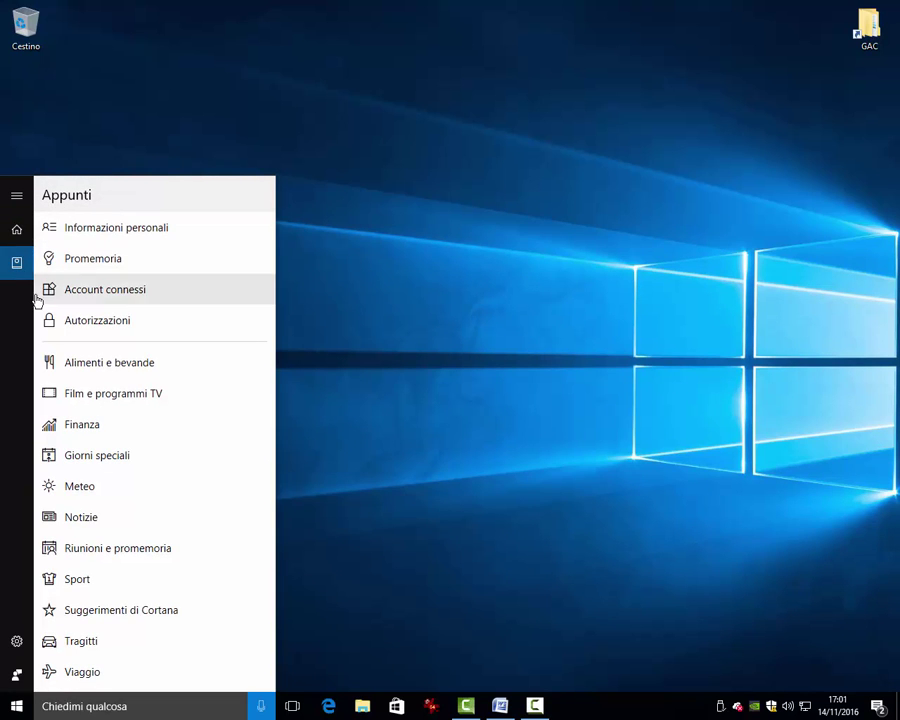
pyautogui.click(82, 261)
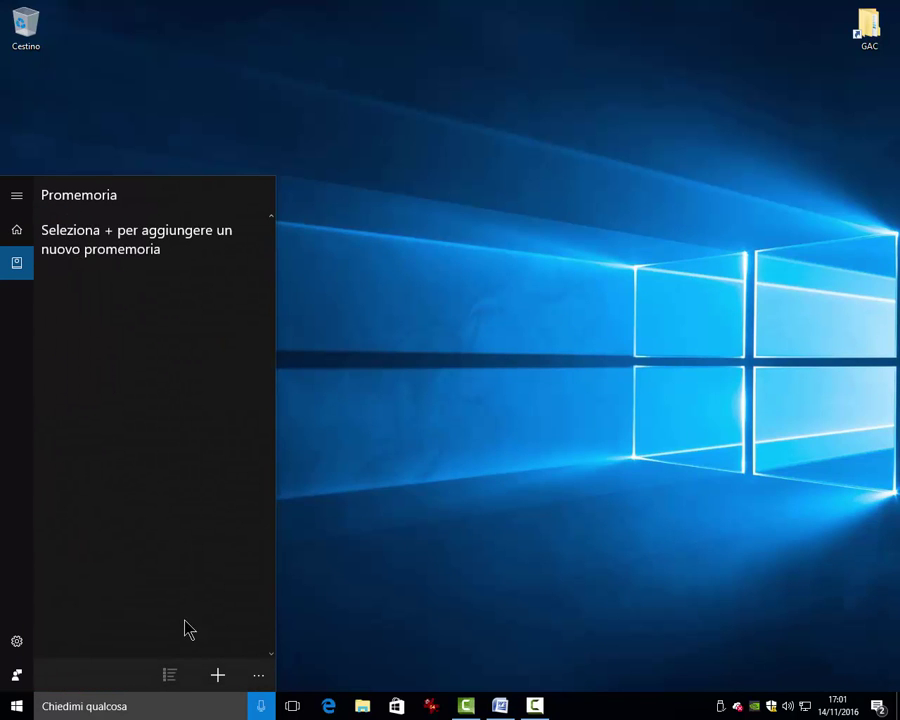
pyautogui.click(218, 680)
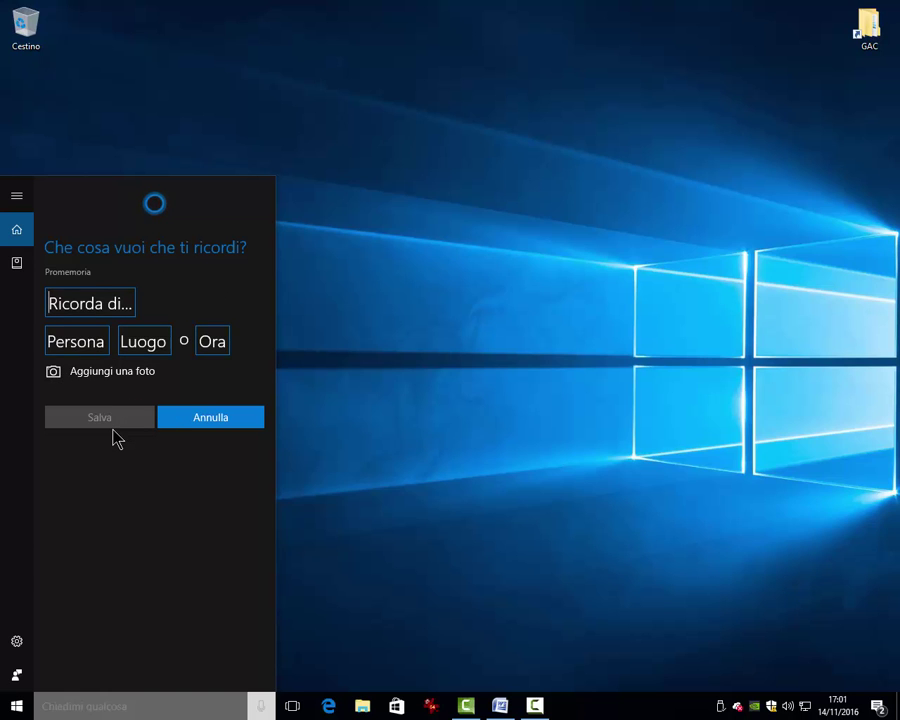
# Return to Cortana's Appunti categories and examine the Notizie and Viaggio options
pyautogui.click(16, 263)
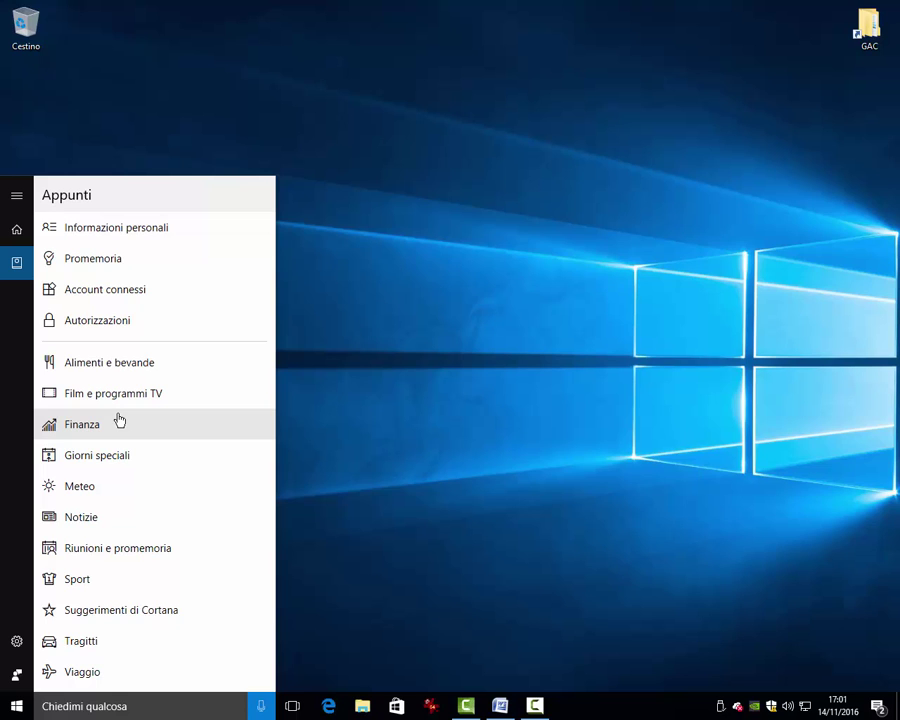
pyautogui.click(84, 498)
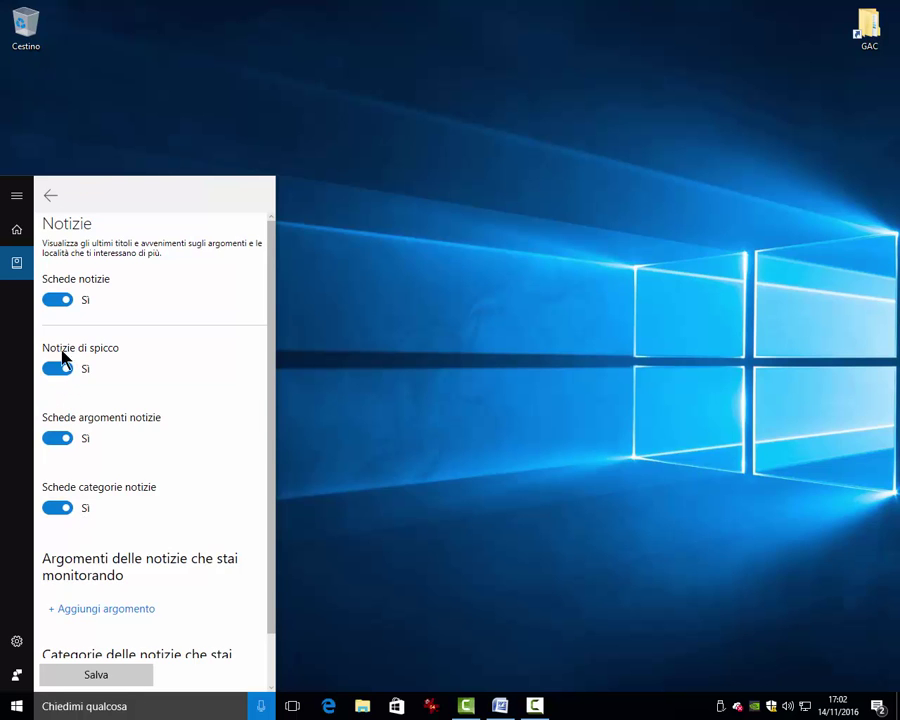
pyautogui.click(17, 270)
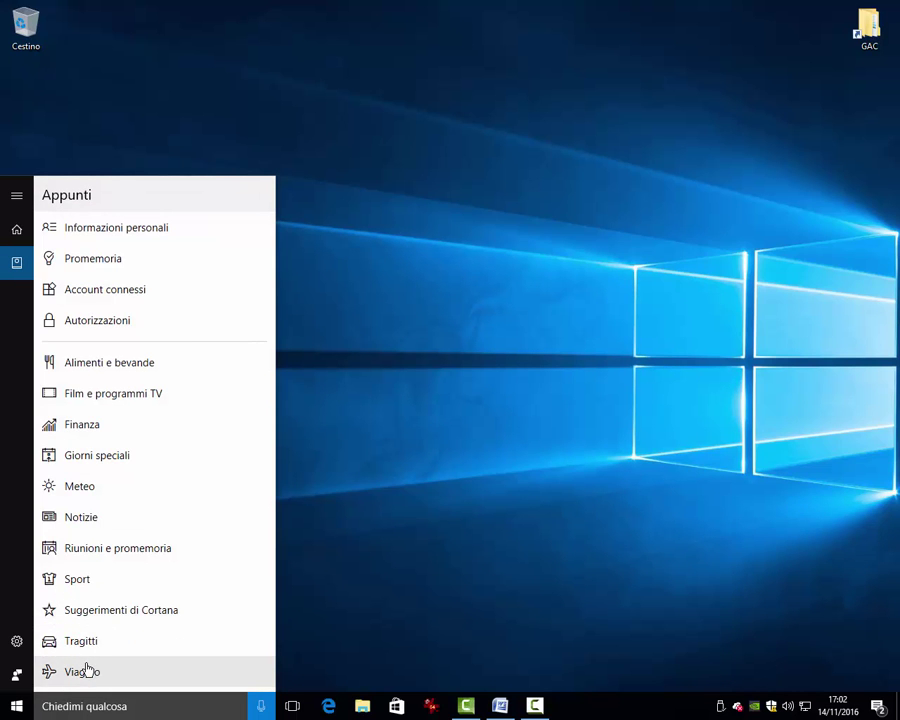
pyautogui.click(88, 673)
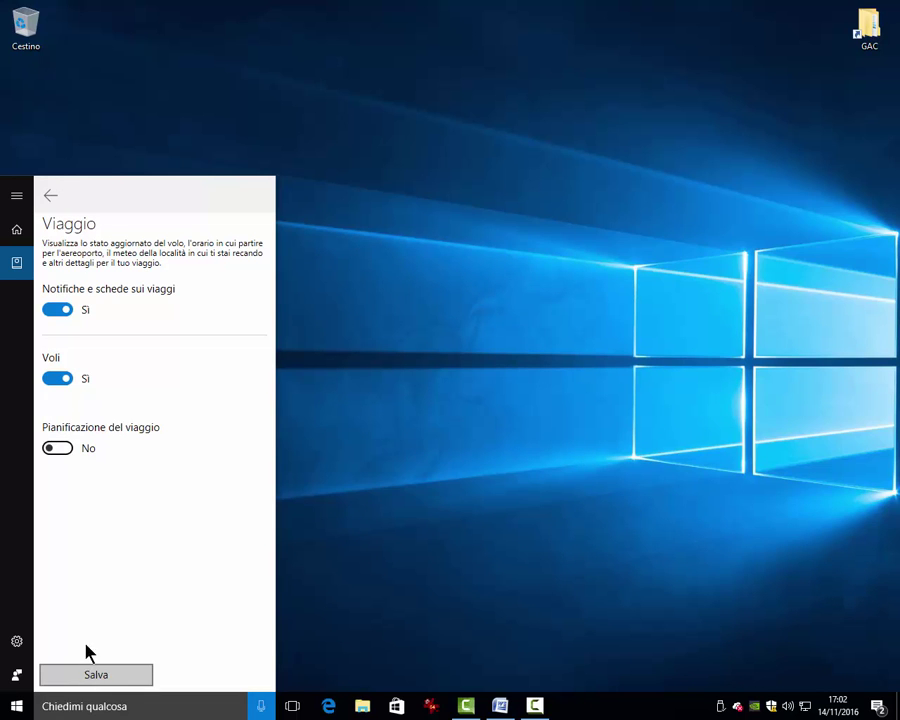
pyautogui.click(19, 278)
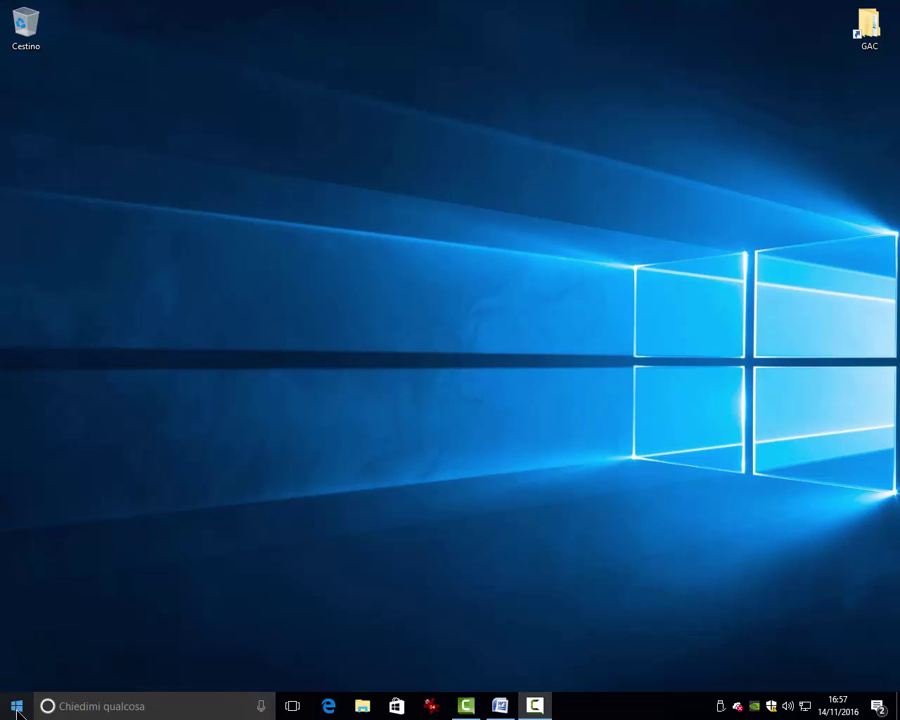
# Hide Cortana from the taskbar with the Nascosta option
pyautogui.rightClick(614, 711)
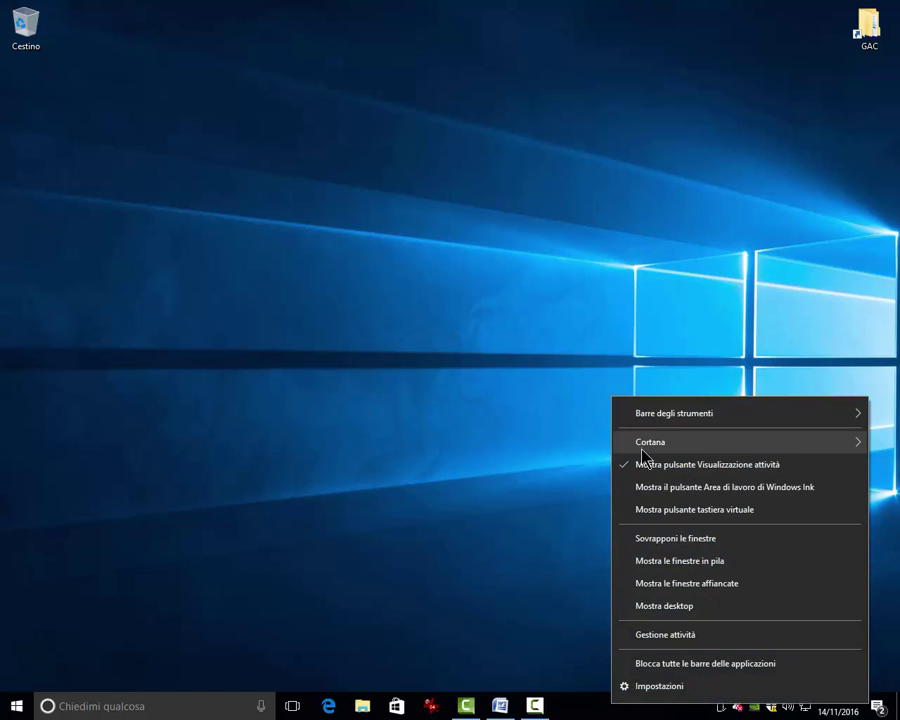
pyautogui.moveTo(643, 445)
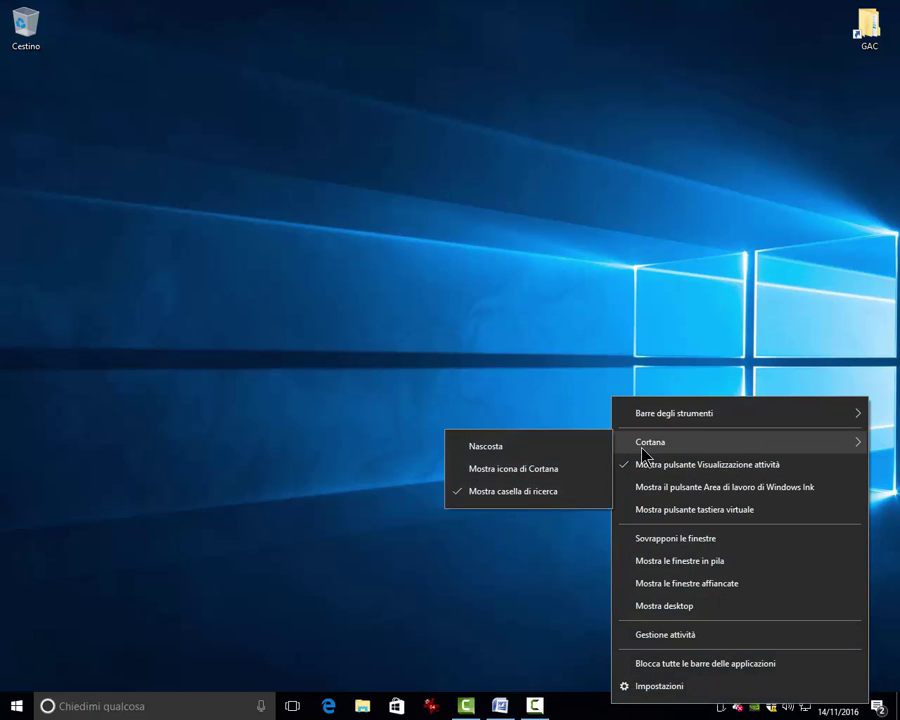
pyautogui.click(557, 450)
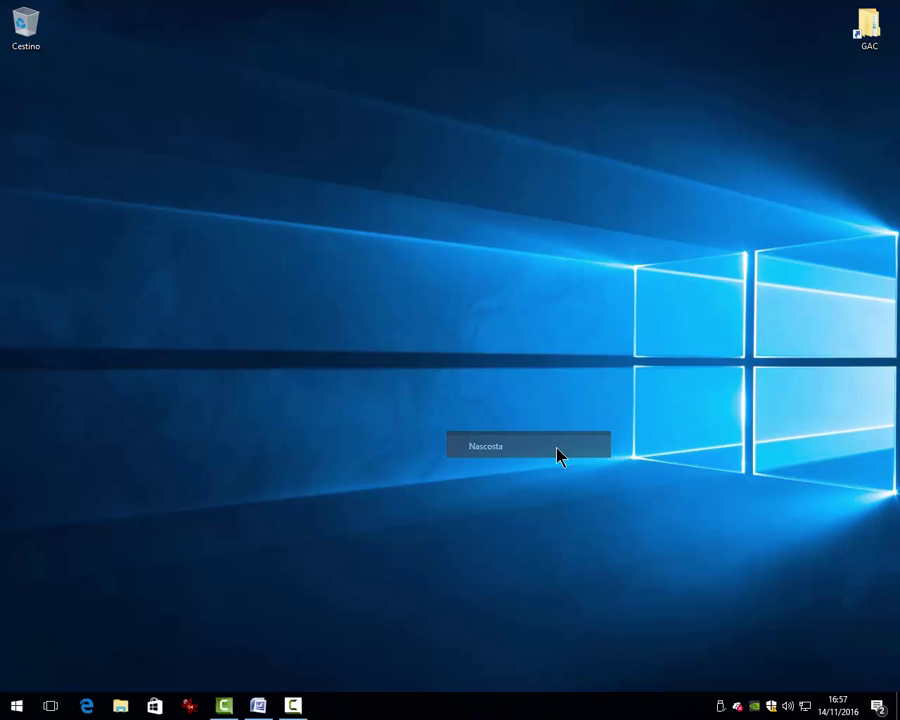
# Show Cortana on the taskbar as an icon only with Mostra icona di Cortana
pyautogui.rightClick(454, 714)
pyautogui.moveTo(484, 450)
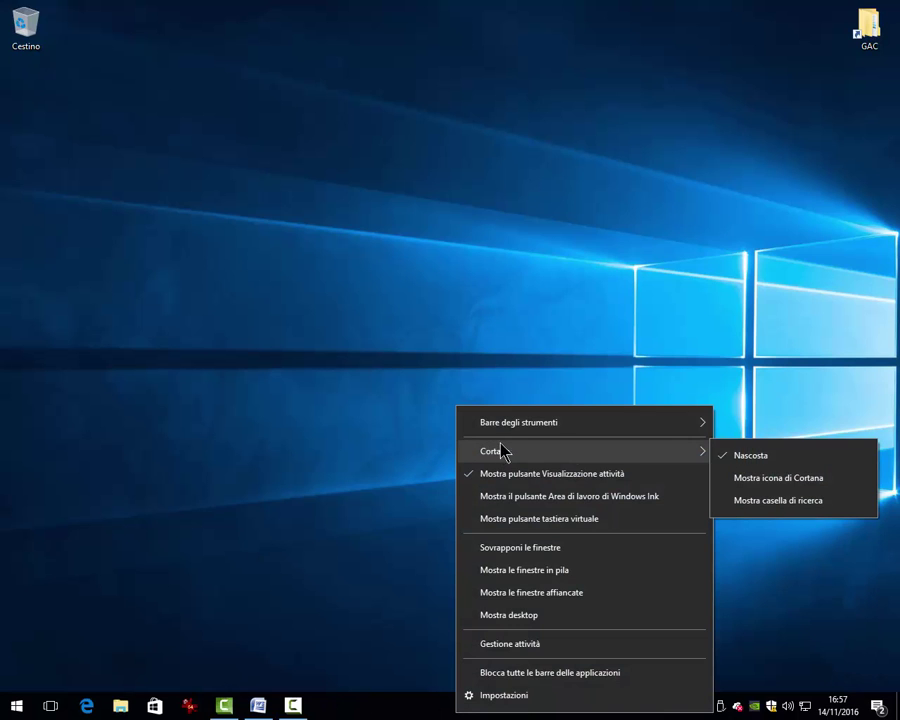
pyautogui.click(771, 480)
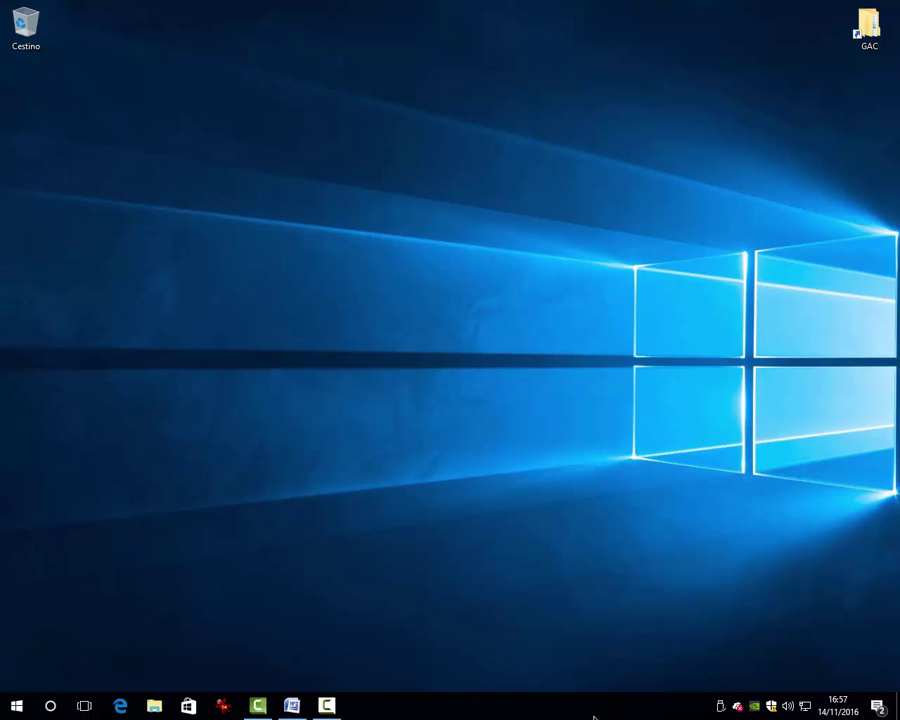
# Switch Cortana's taskbar display to the full search box with Mostra casella di ricerca
pyautogui.rightClick(423, 714)
pyautogui.moveTo(581, 458)
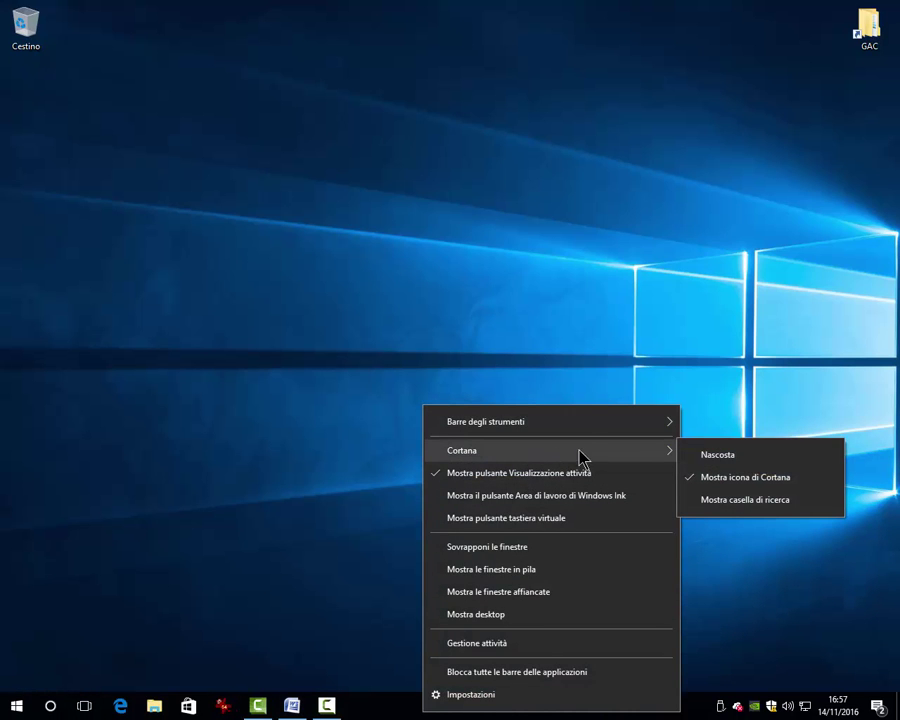
pyautogui.click(716, 500)
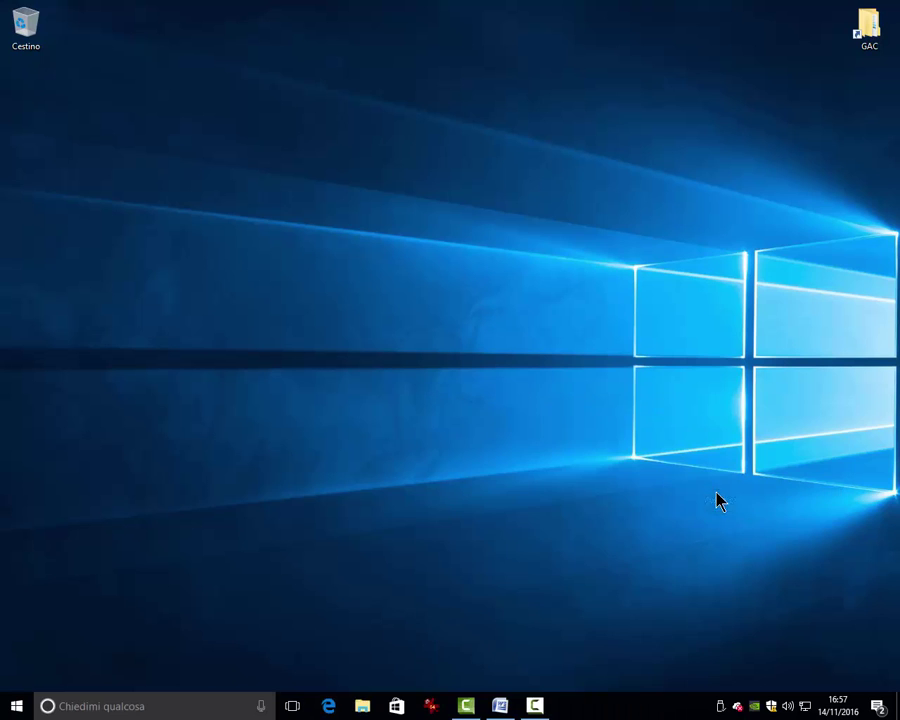